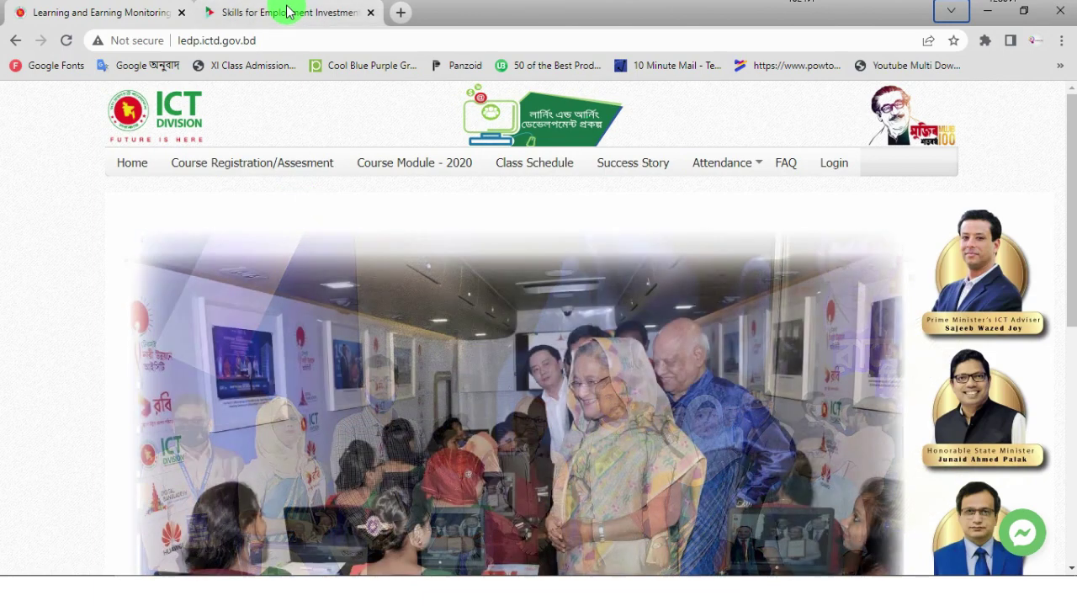
# - Open the SEIP Dhaka division registration form and look over its Level of Education choices without picking one
pyautogui.click(283, 10)
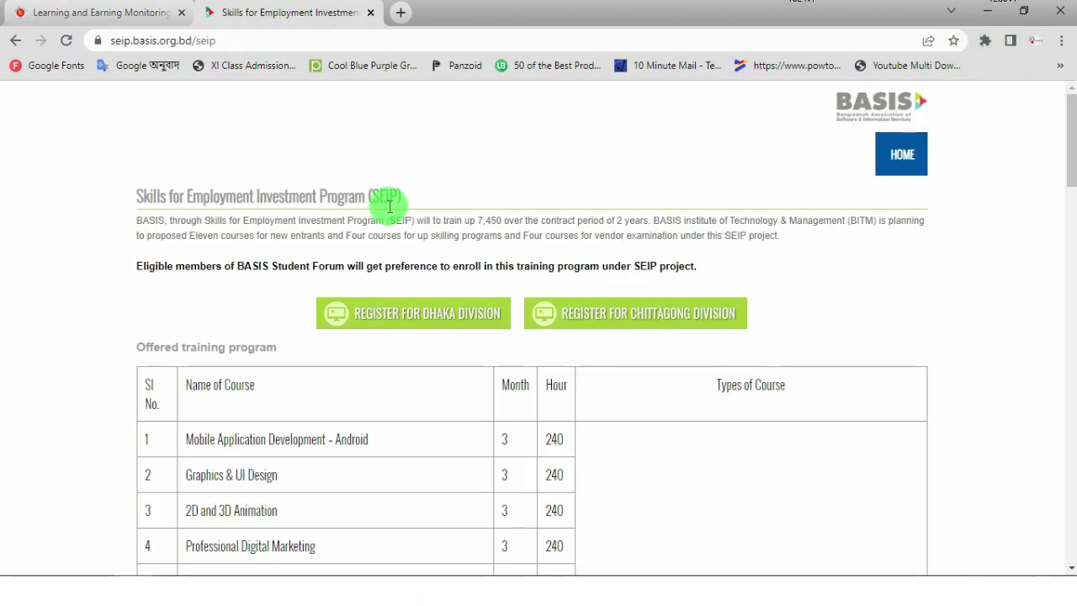
pyautogui.click(434, 321)
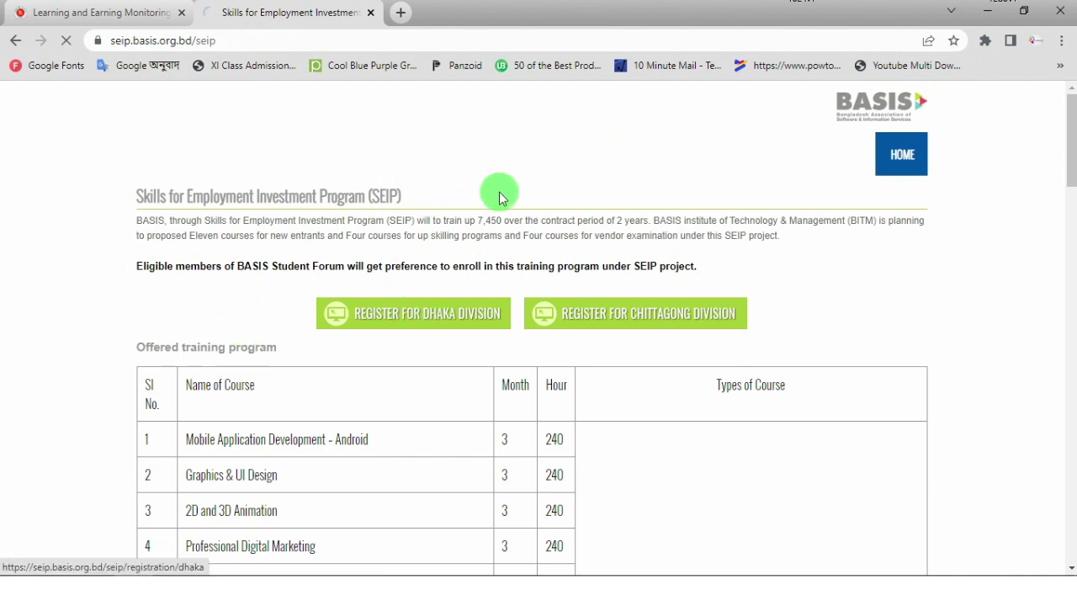
pyautogui.scroll(-1, 343, 269)
pyautogui.scroll(-5, 830, 361)
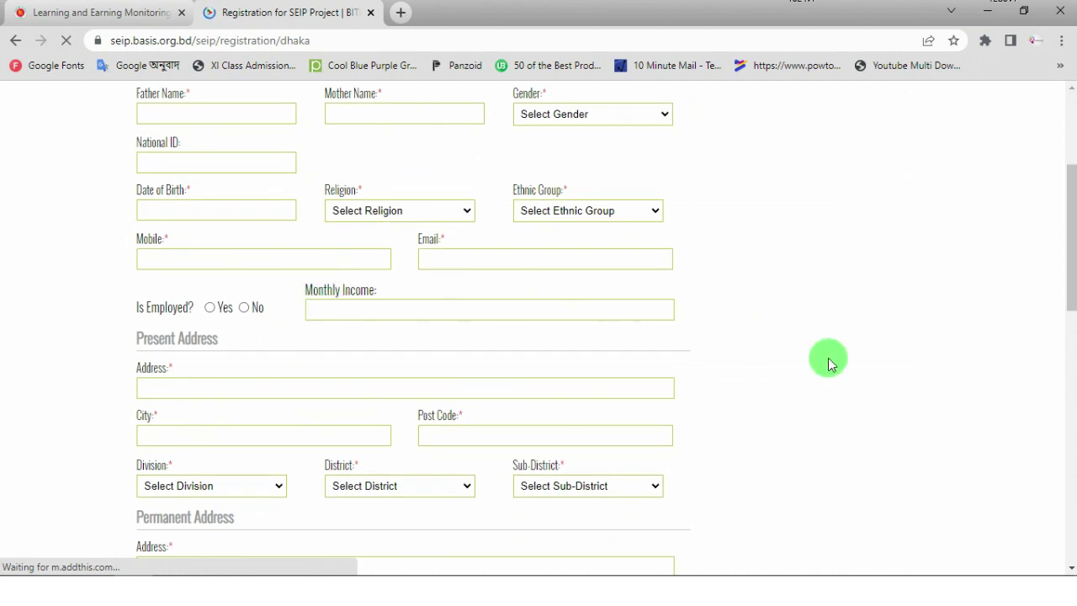
pyautogui.scroll(-1, 303, 345)
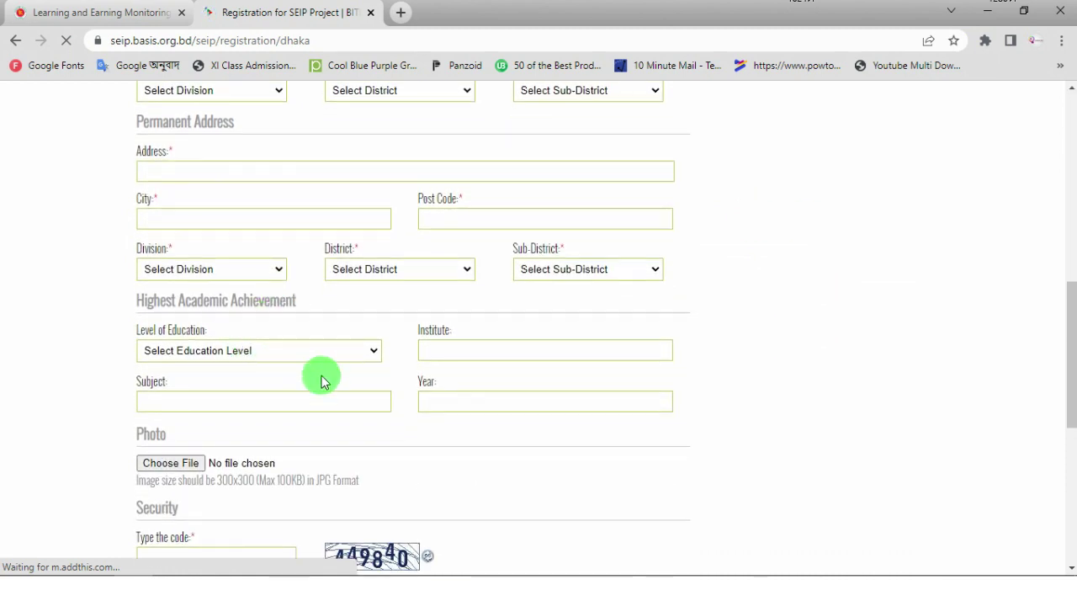
pyautogui.click(373, 352)
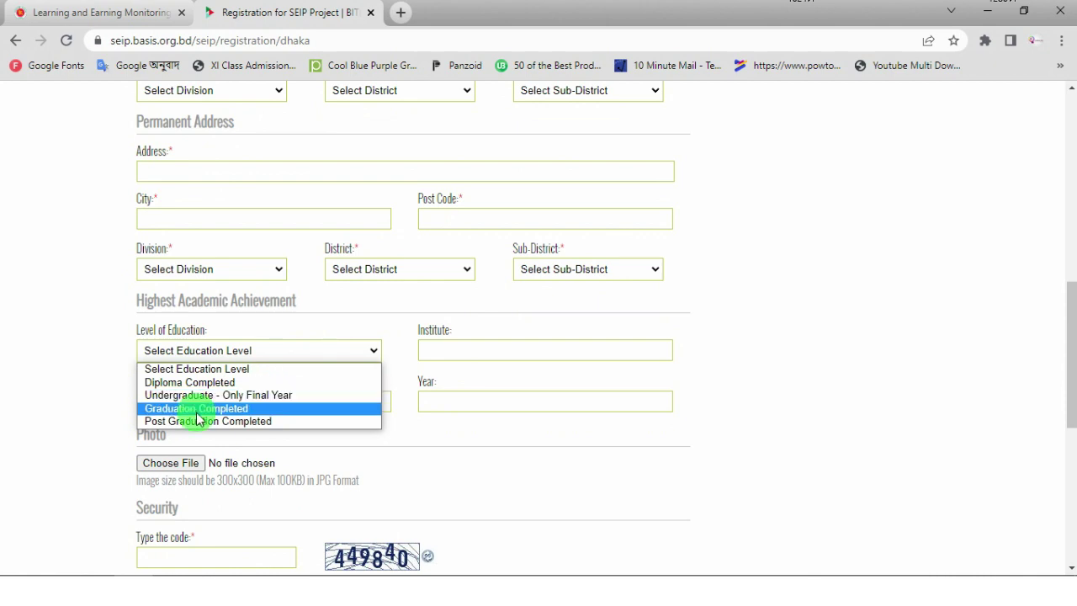
pyautogui.click(778, 339)
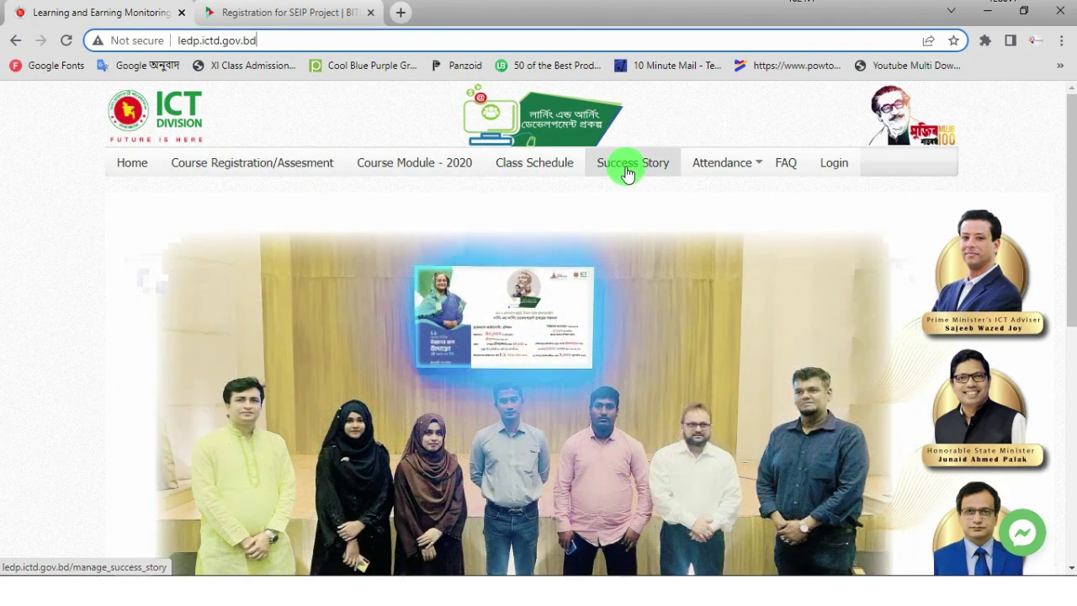
# - Start the LEDP Student Registration Form from Course Registration/Assesment with Faridpur as the training district
pyautogui.moveTo(723, 169)
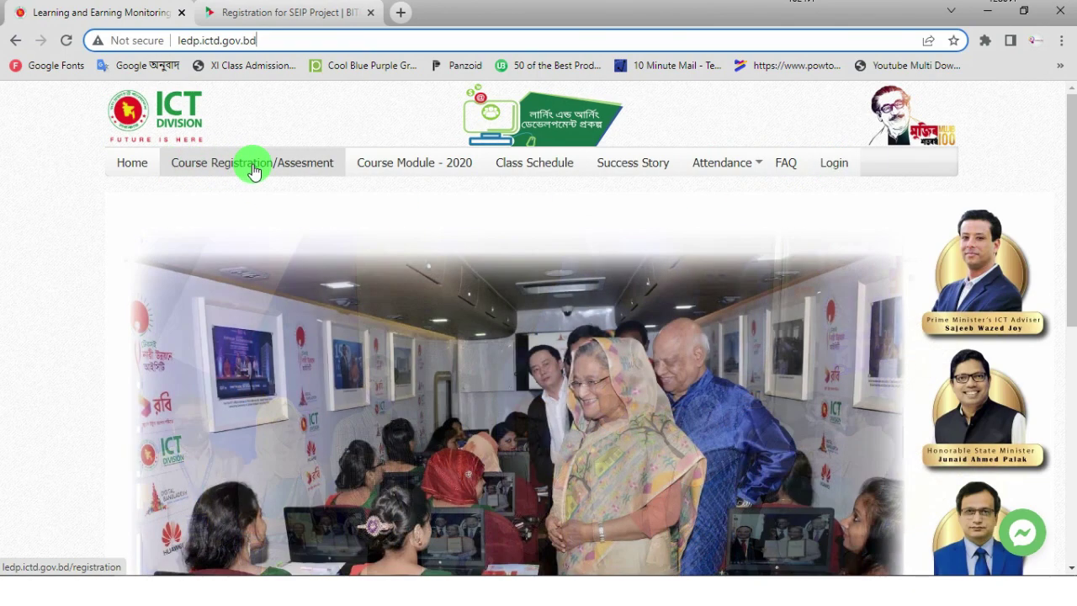
pyautogui.click(254, 171)
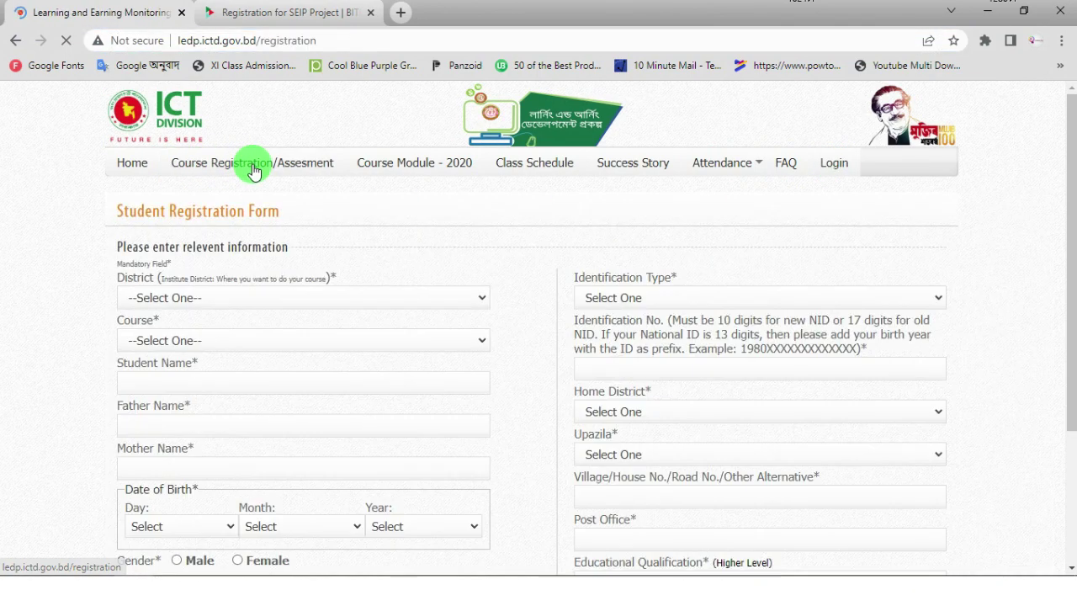
pyautogui.scroll(-1, 423, 240)
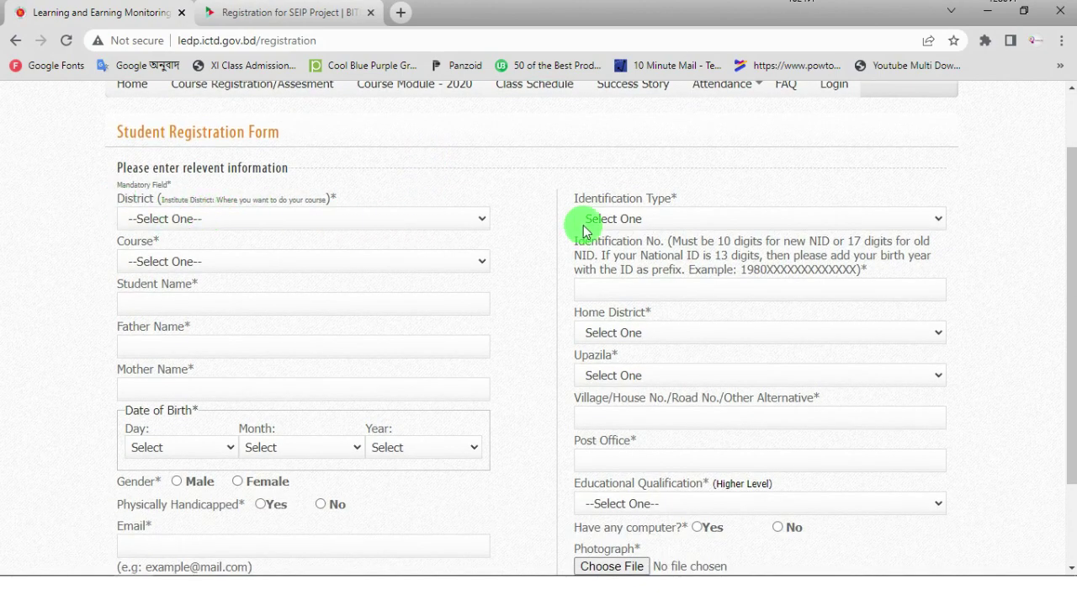
pyautogui.click(481, 220)
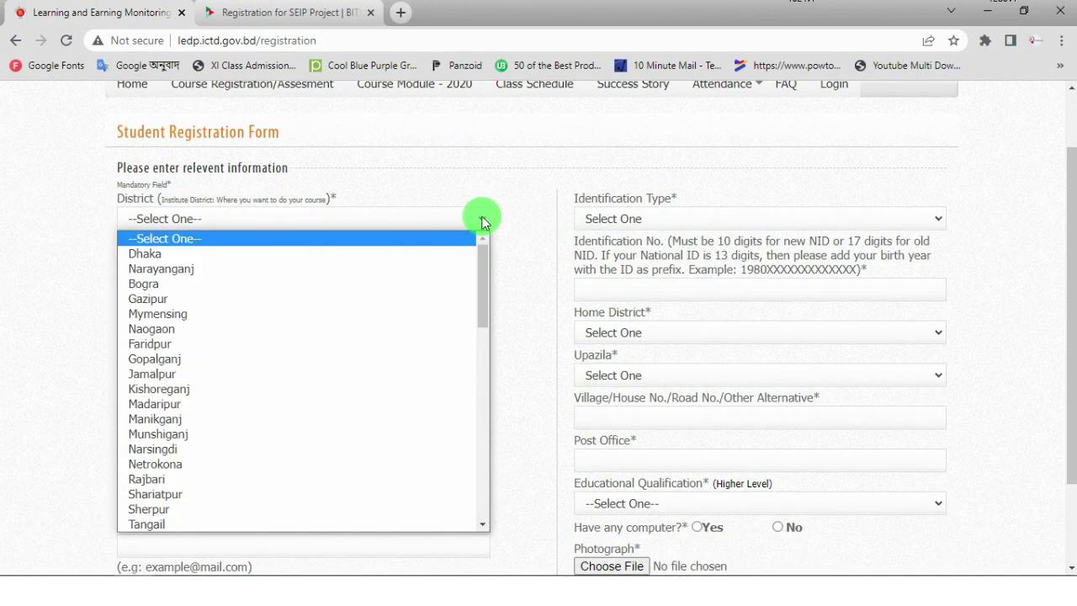
pyautogui.press('f')
pyautogui.press('Return')
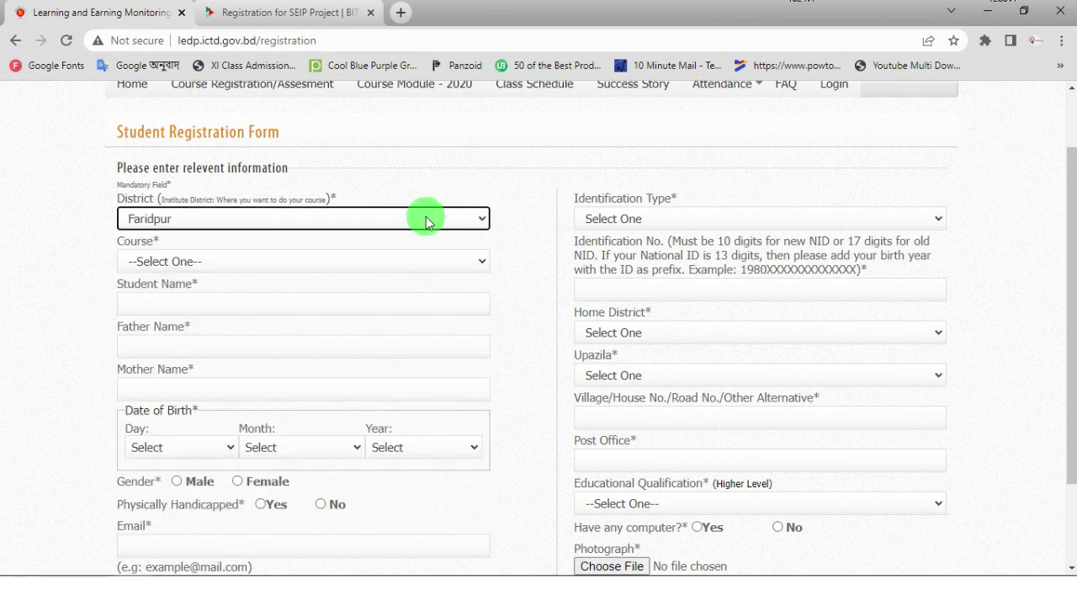
pyautogui.scroll(-1, 426, 217)
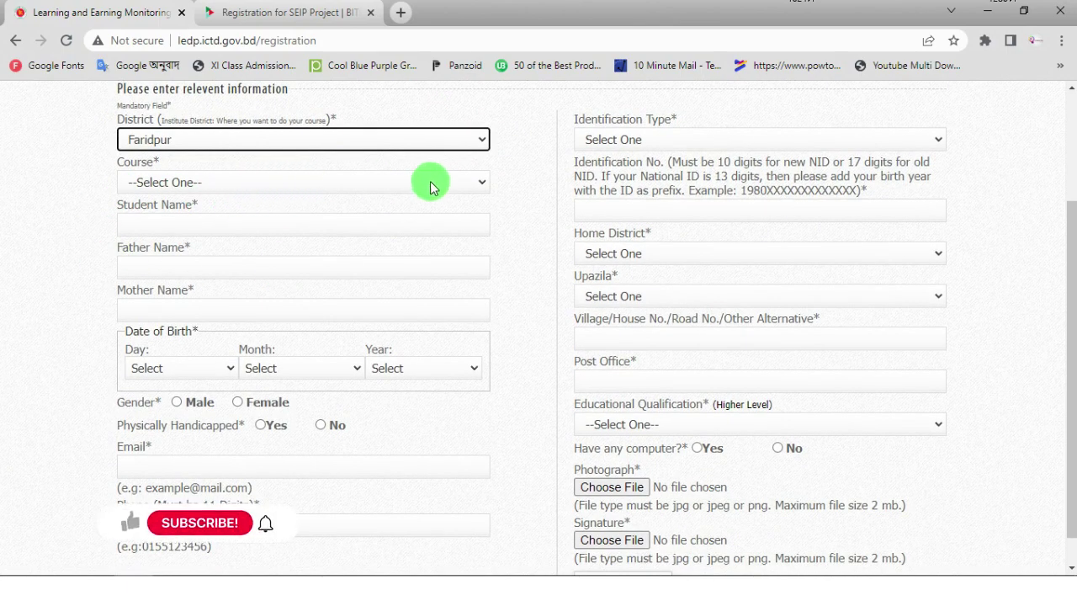
pyautogui.click(477, 186)
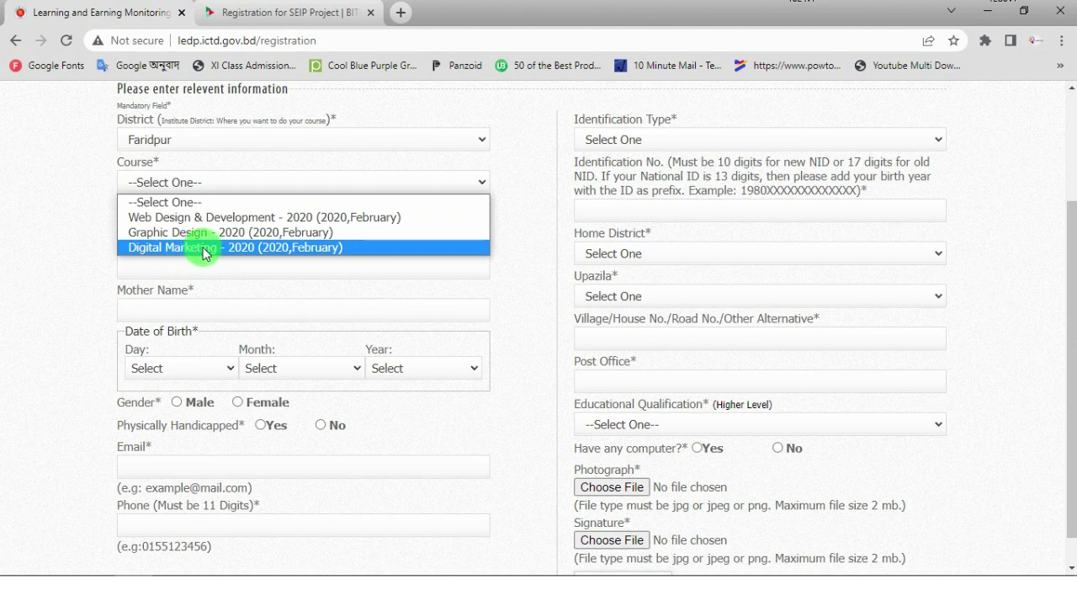
# - Choose the Digital Marketing - 2020 course and enter the student's, father's and mother's names
pyautogui.click(204, 247)
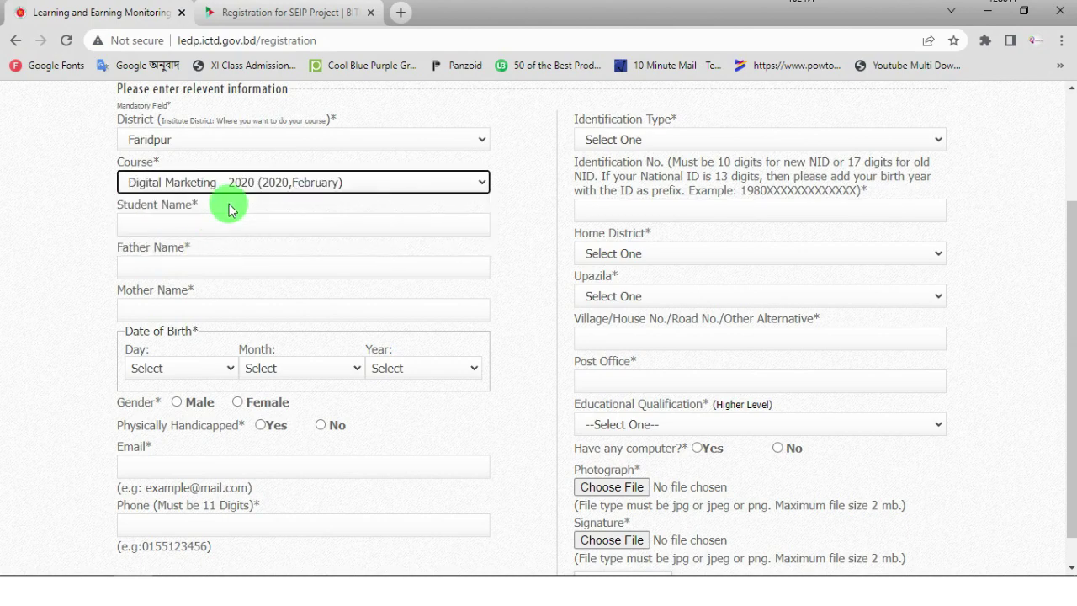
pyautogui.click(238, 226)
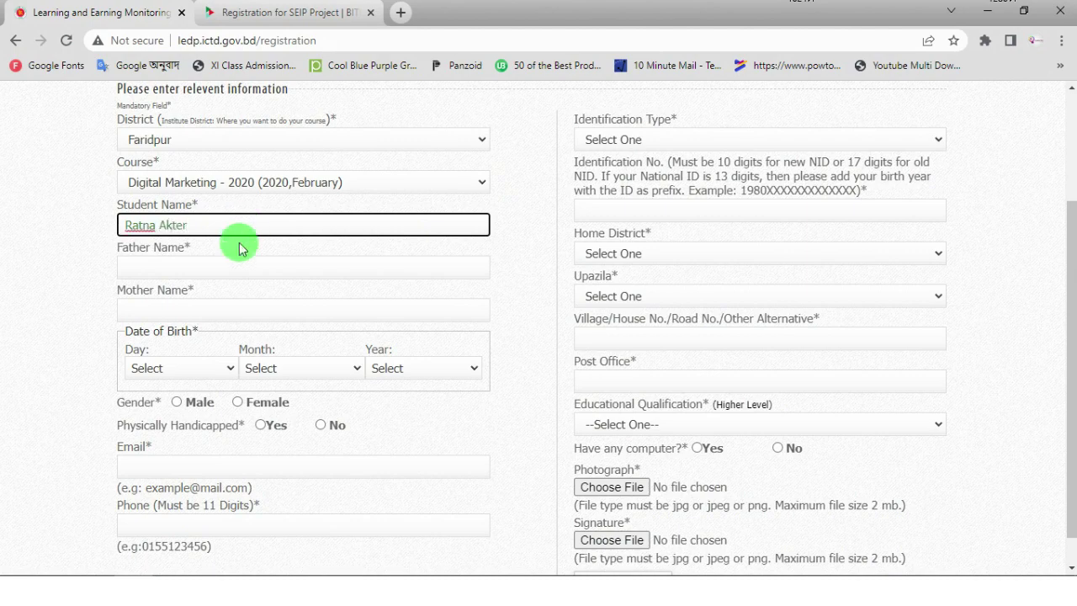
pyautogui.click(218, 266)
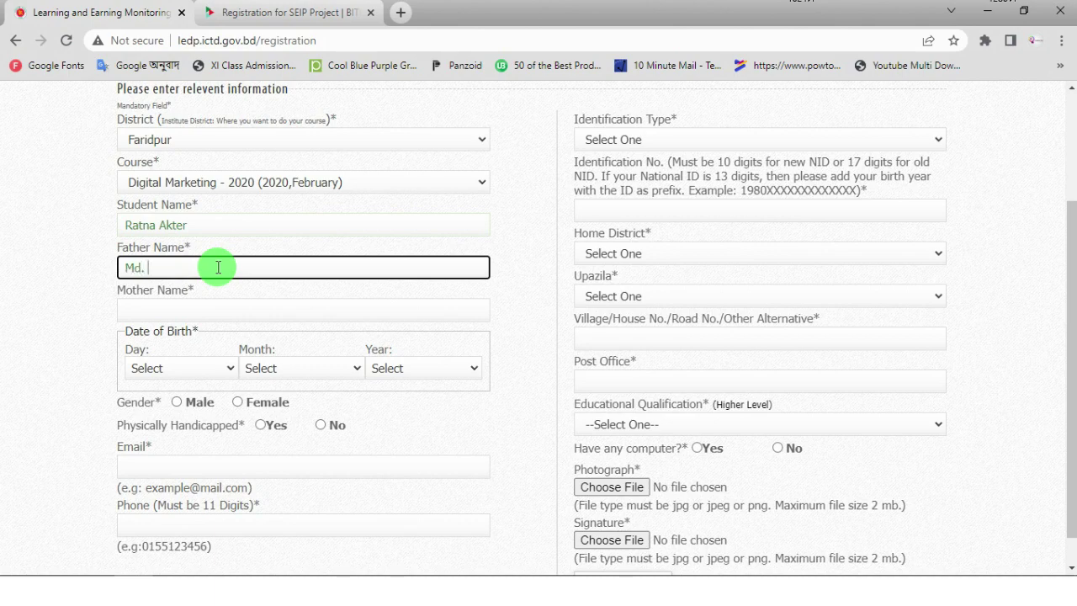
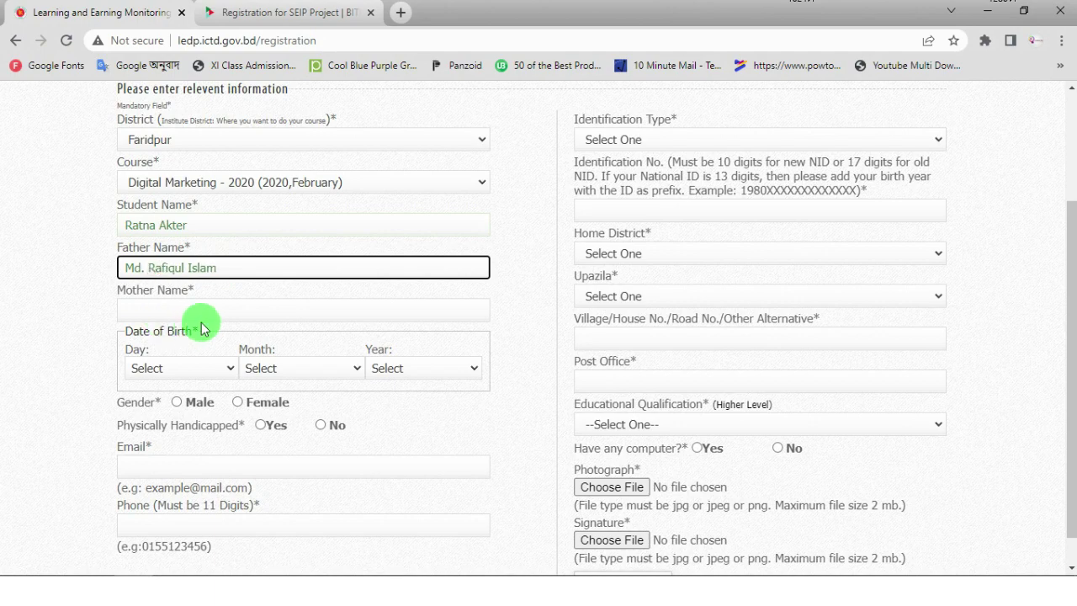
pyautogui.click(225, 305)
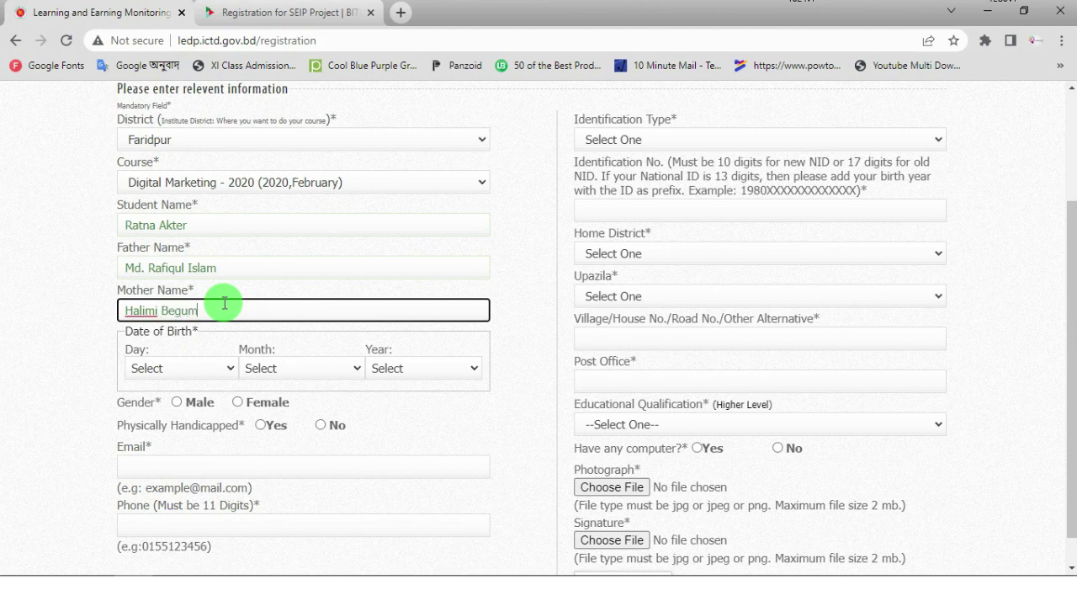
# - Set the birth date to day 20, month 12, year 2001
pyautogui.click(331, 266)
pyautogui.scroll(-1, 210, 289)
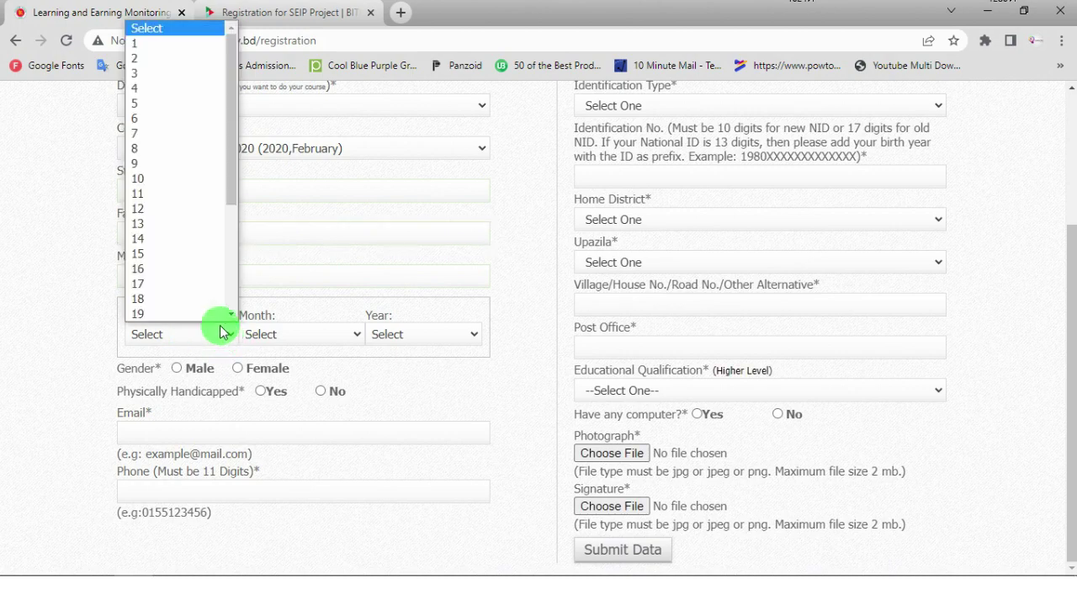
pyautogui.scroll(-3, 160, 282)
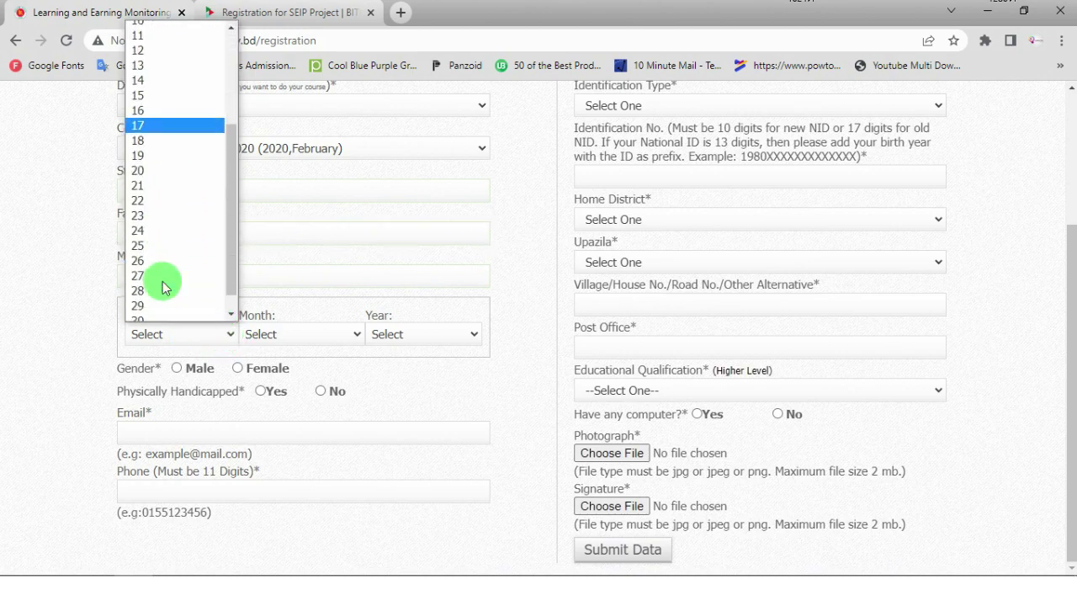
pyautogui.click(150, 169)
pyautogui.click(357, 334)
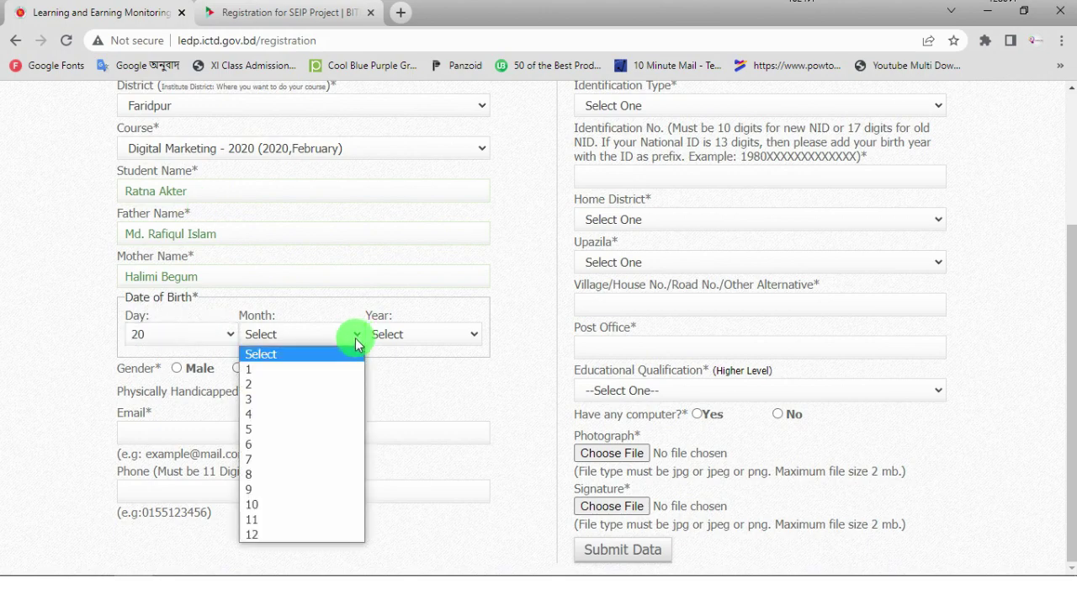
pyautogui.click(263, 534)
pyautogui.click(471, 334)
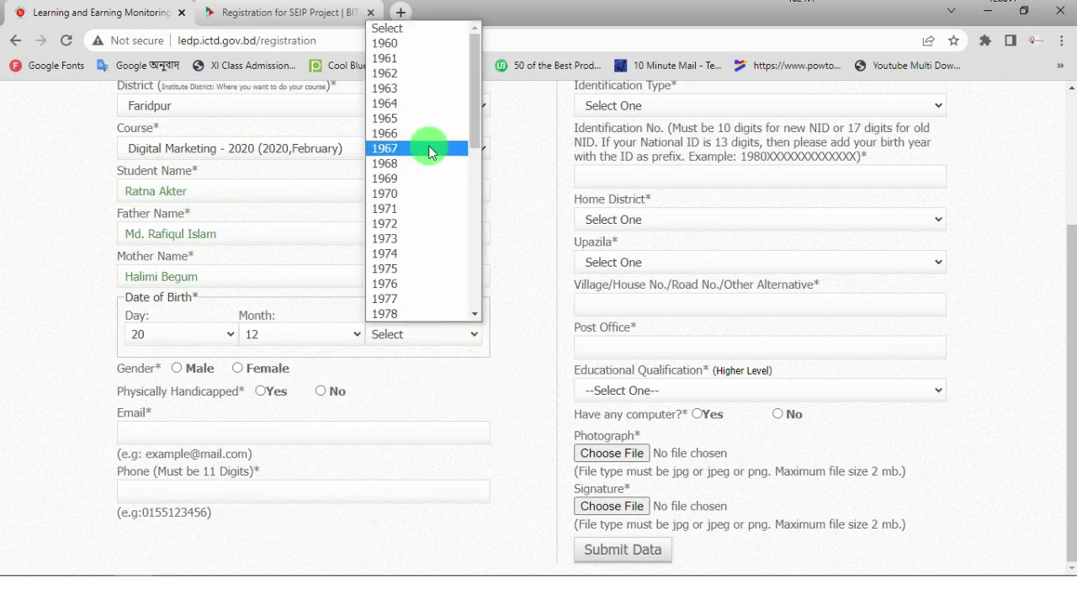
pyautogui.scroll(-6, 428, 156)
pyautogui.scroll(7, 436, 186)
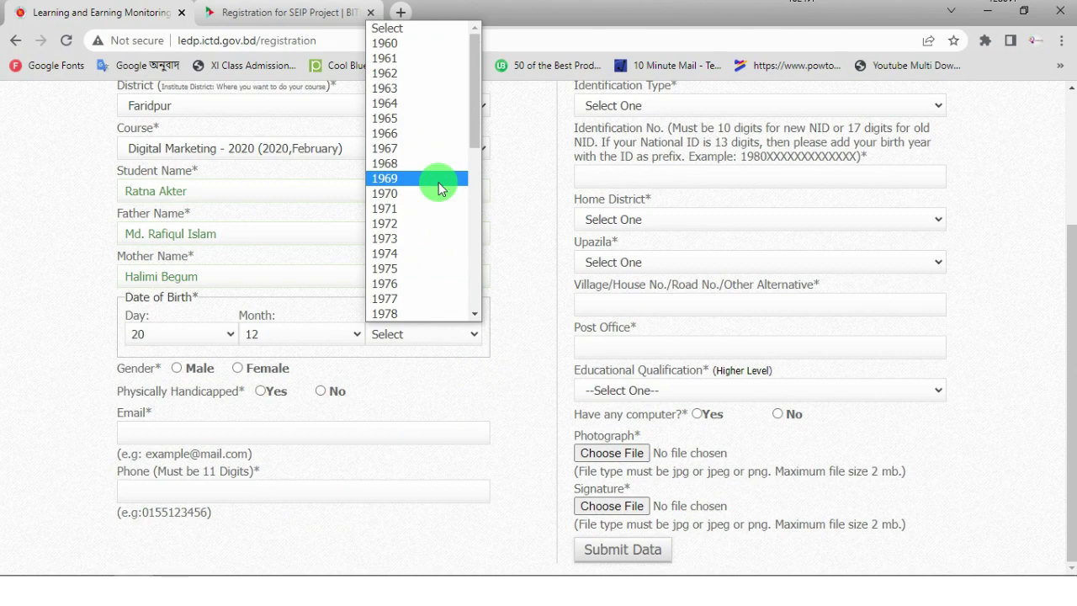
pyautogui.scroll(-5, 438, 189)
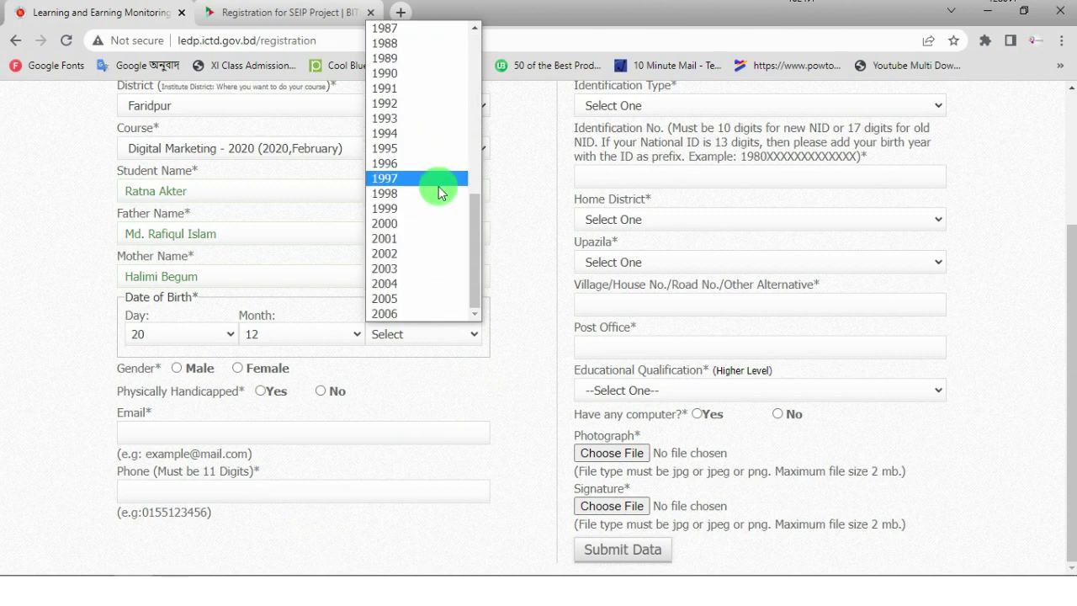
pyautogui.click(390, 241)
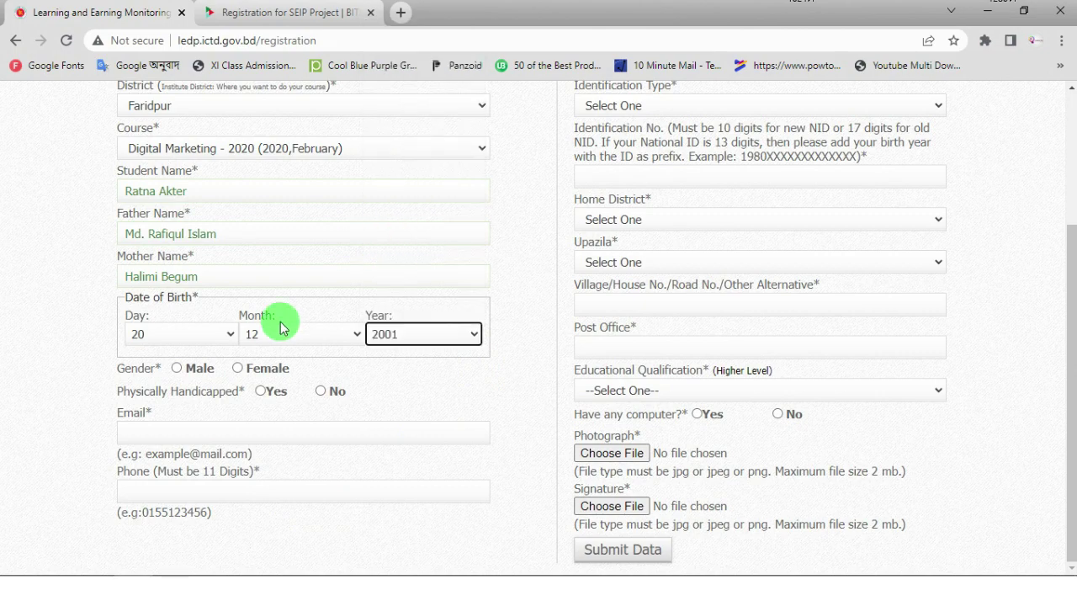
# - Mark gender Female and answer No to LEDP literacy training and to being physically handicapped
pyautogui.click(239, 370)
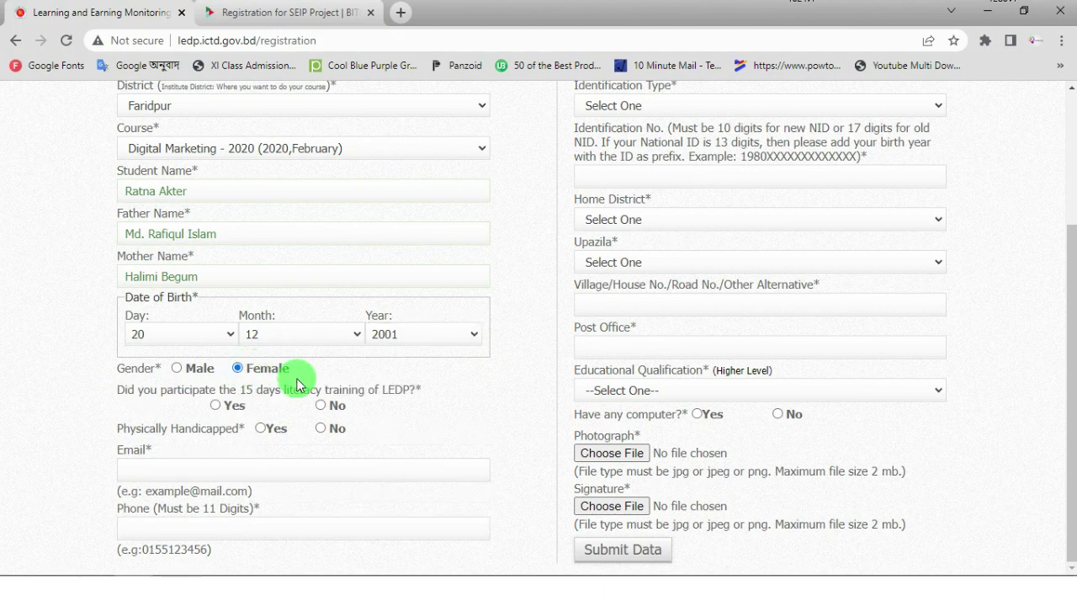
pyautogui.click(215, 405)
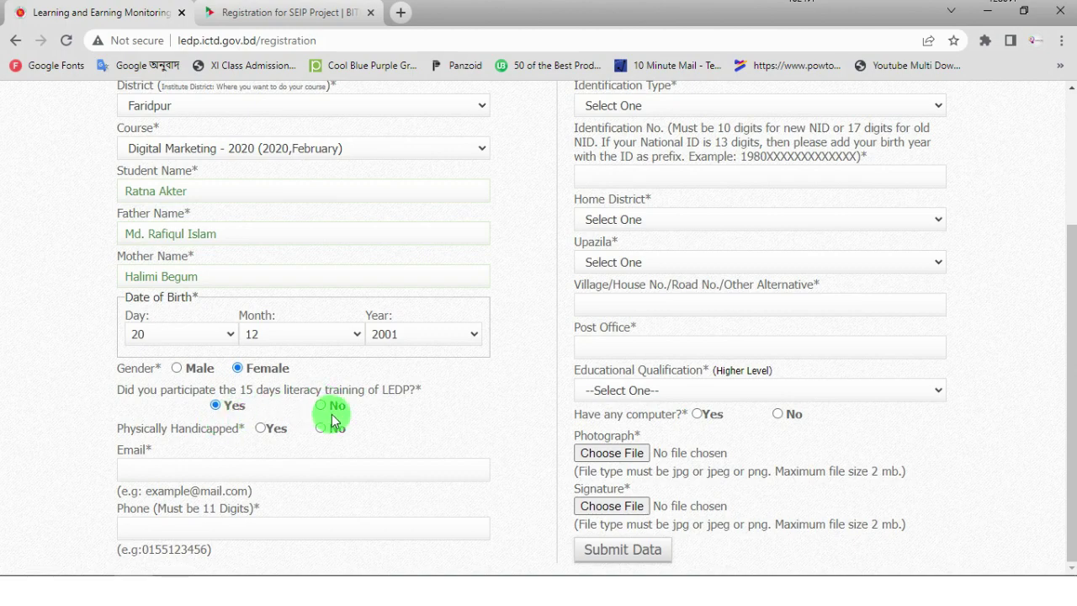
pyautogui.click(320, 404)
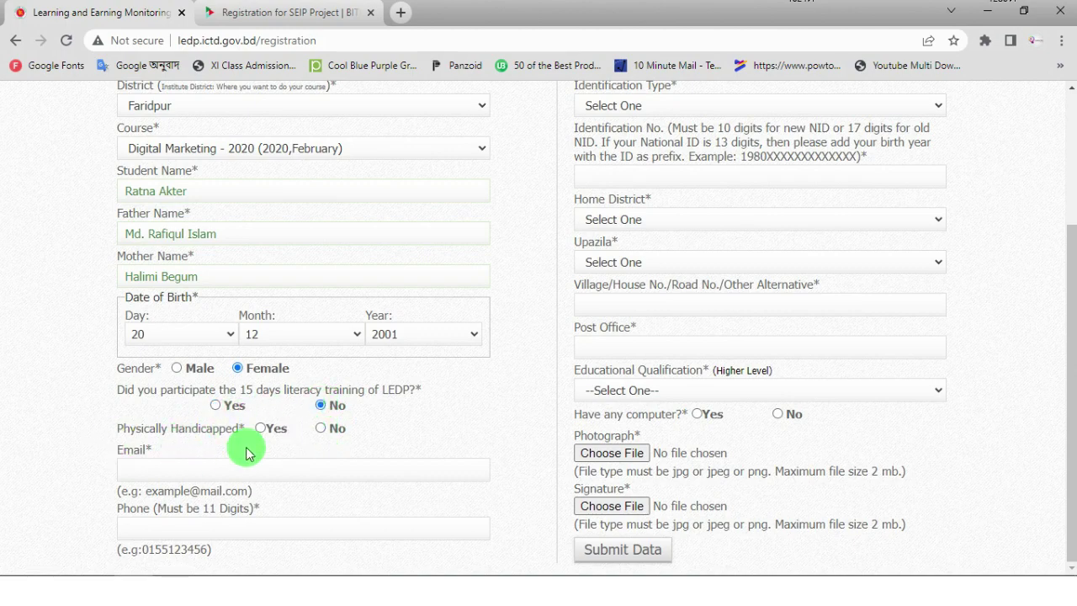
pyautogui.click(327, 431)
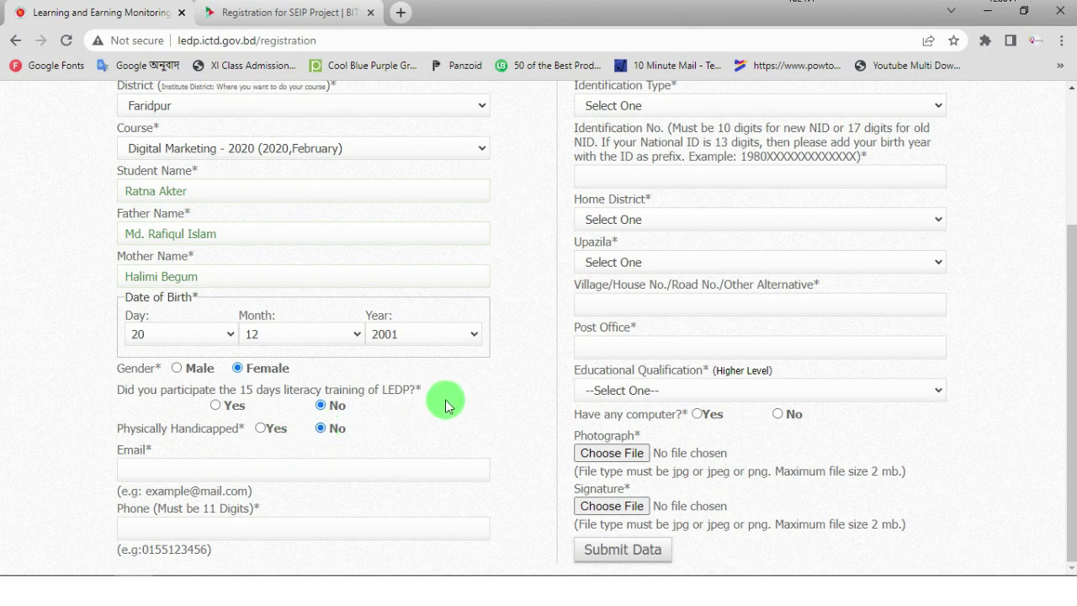
# - Fill in the student's e-mail and phone number from autofill, adding a leading 0 to the phone
pyautogui.click(181, 465)
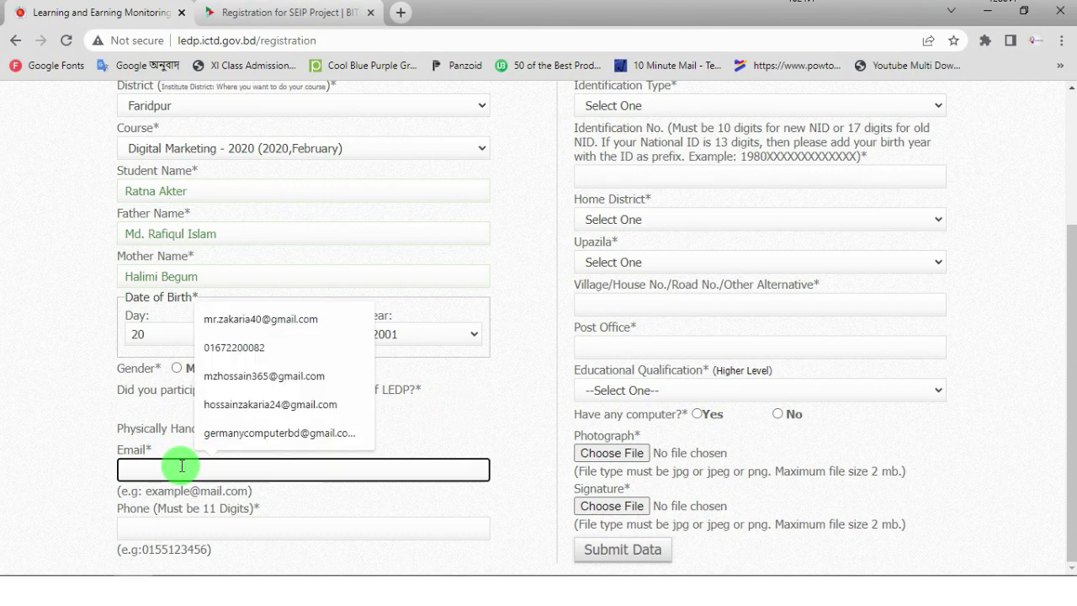
pyautogui.click(267, 319)
pyautogui.click(525, 407)
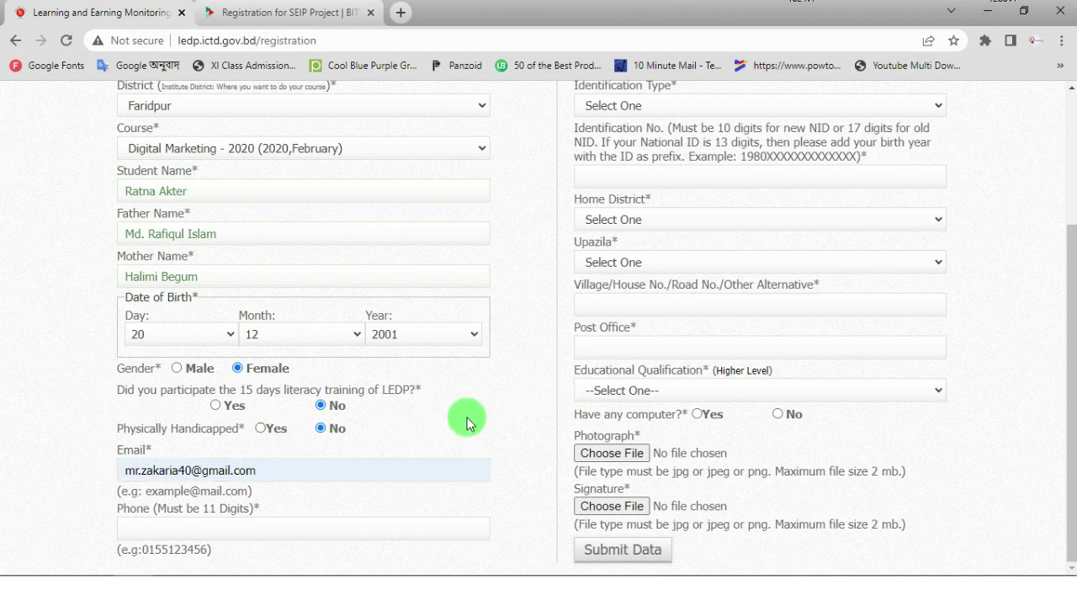
pyautogui.click(156, 524)
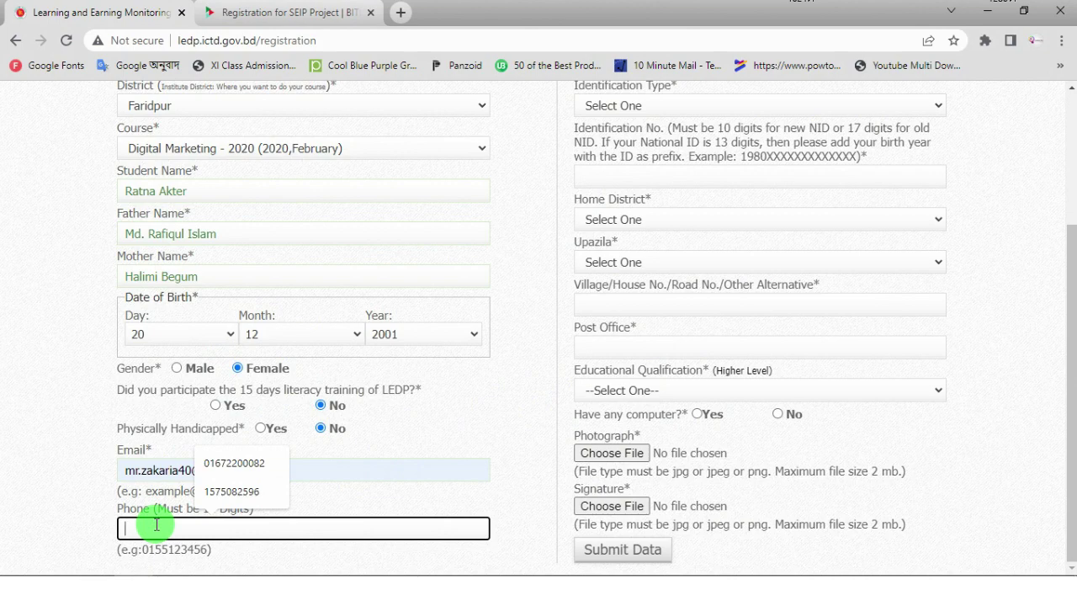
pyautogui.click(256, 494)
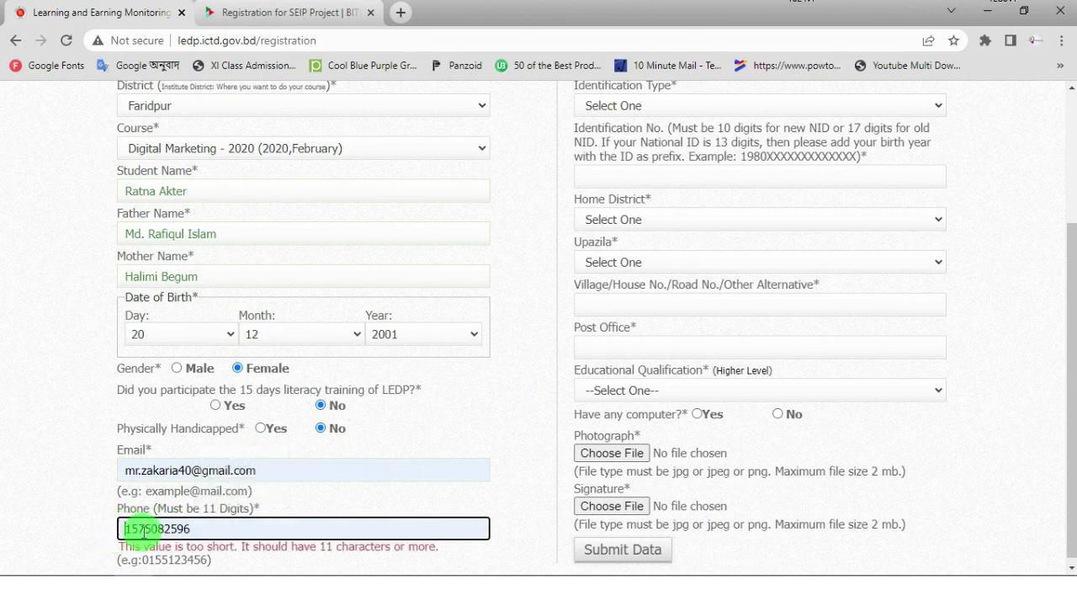
pyautogui.write('0')
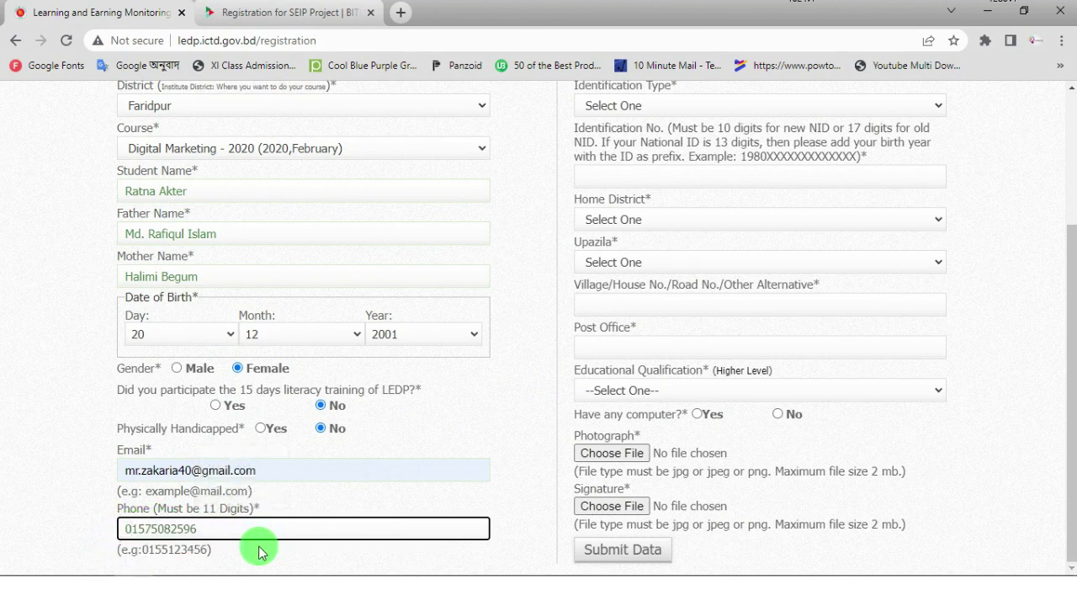
pyautogui.click(481, 432)
pyautogui.scroll(3, 795, 270)
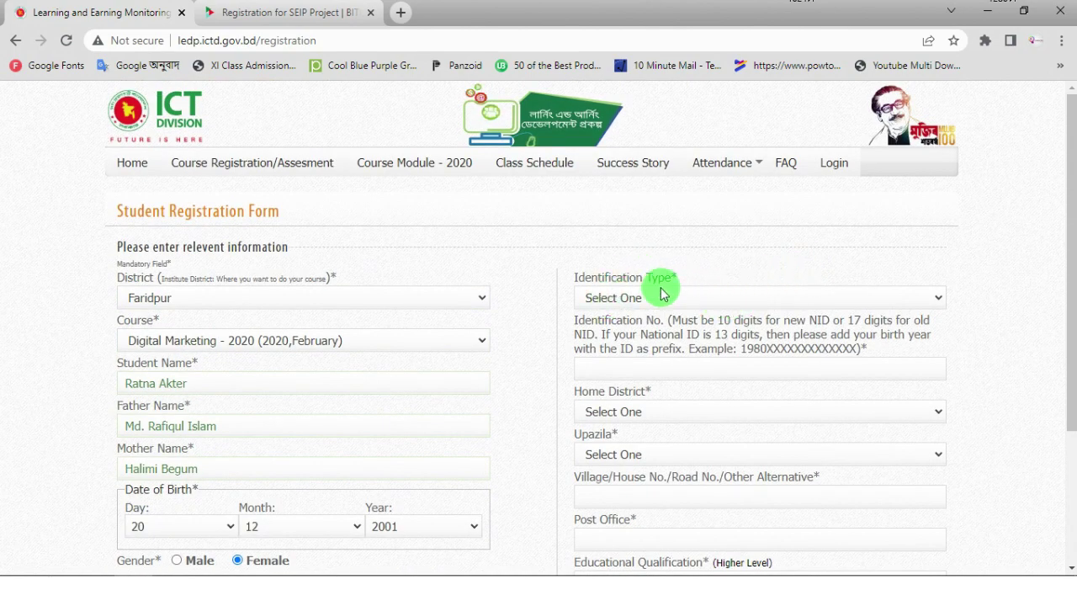
pyautogui.click(753, 300)
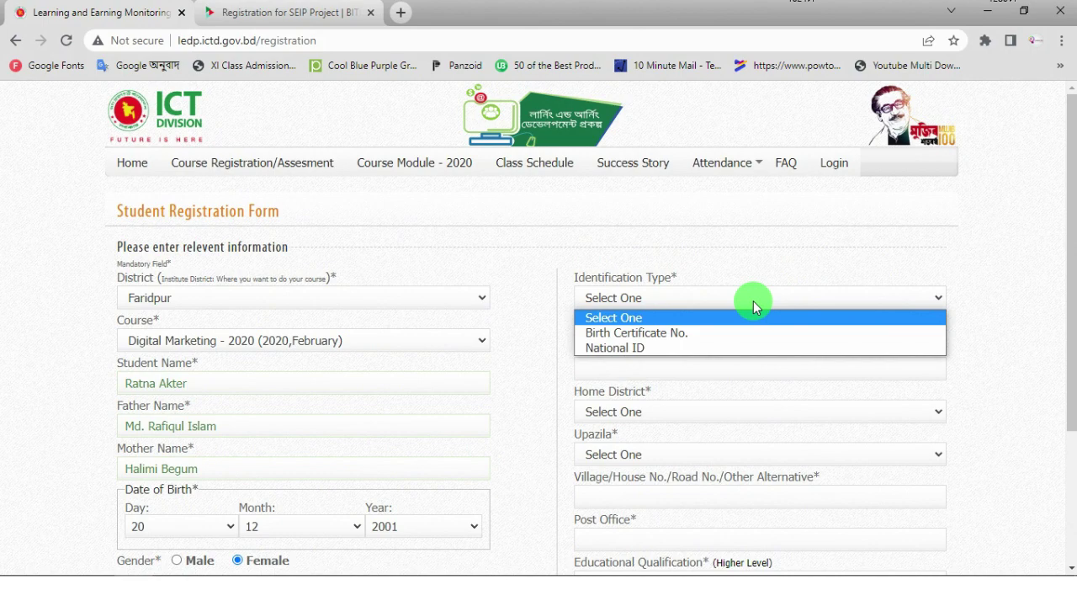
# - Set the identification type to National ID and paste the student's NID number from the notes
pyautogui.click(624, 349)
pyautogui.click(637, 370)
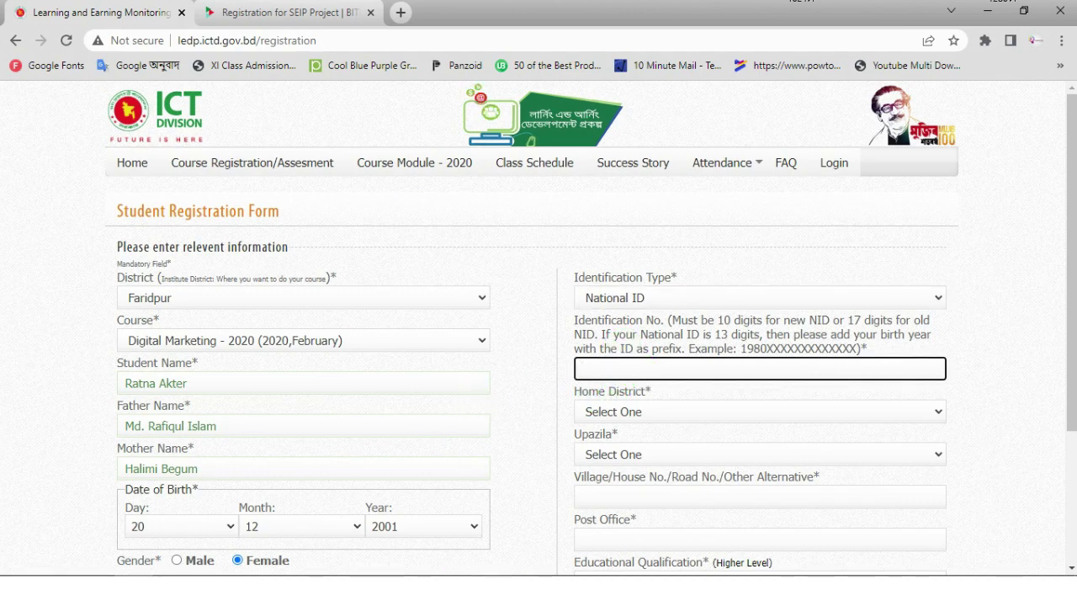
pyautogui.hotkey('alt', 'Tab')
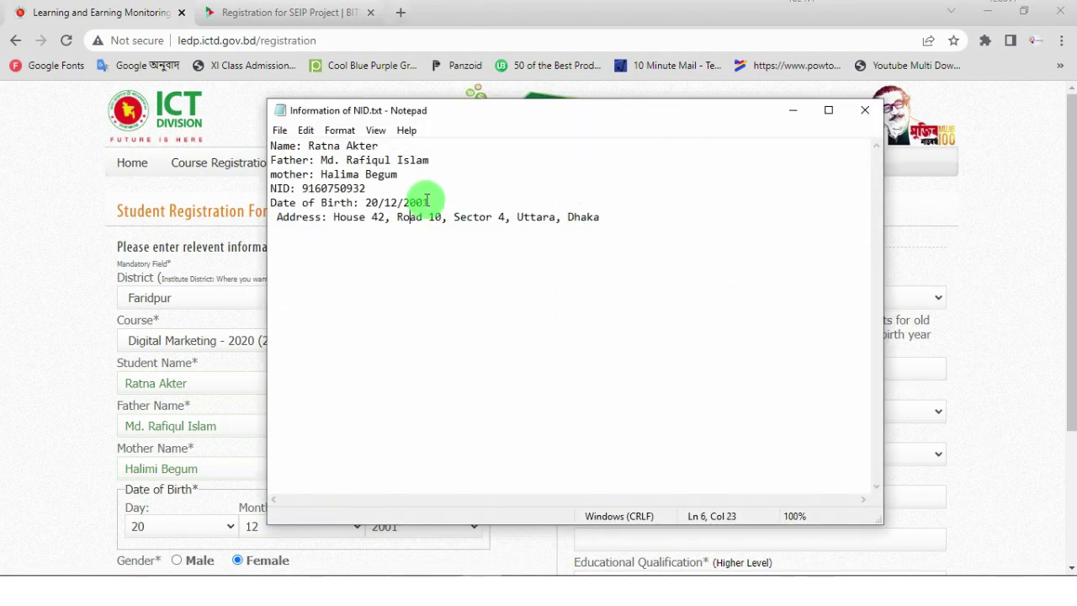
pyautogui.moveTo(365, 188); pyautogui.dragTo(305, 192)
pyautogui.hotkey('ctrl', 'c')
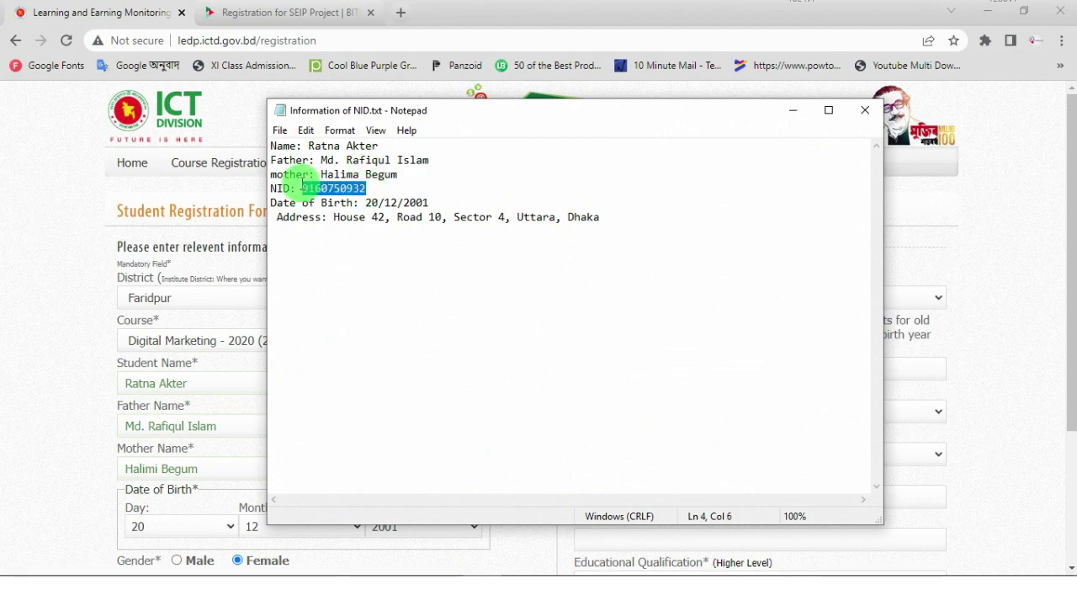
pyautogui.click(792, 110)
pyautogui.click(616, 366)
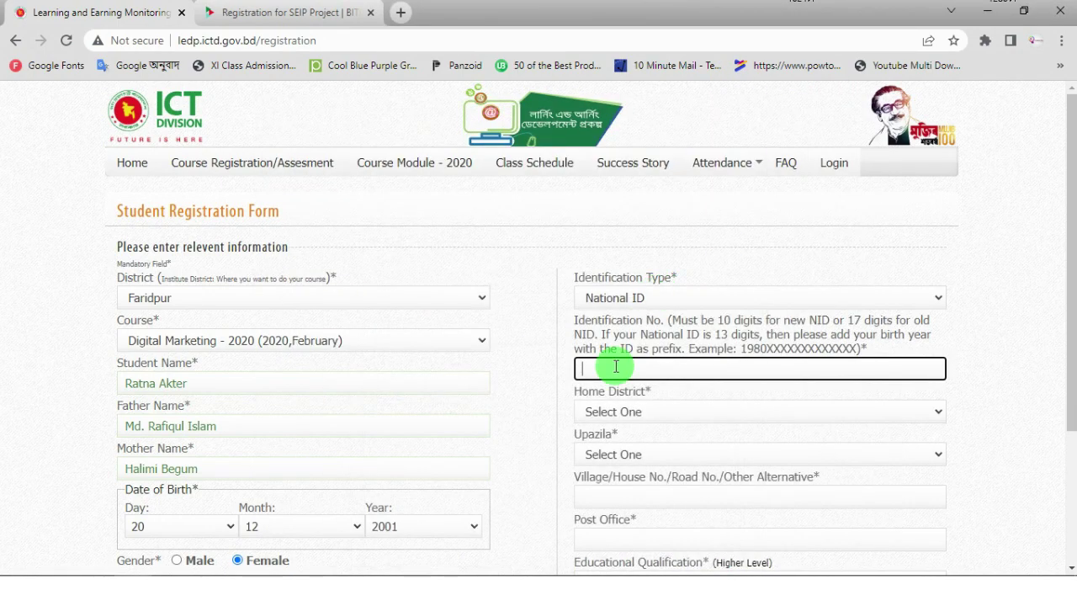
pyautogui.hotkey('ctrl', 'v')
# - Set home district Faridpur, upazila Bhanga, and Sadarpur as village and post office
pyautogui.scroll(-2, 748, 310)
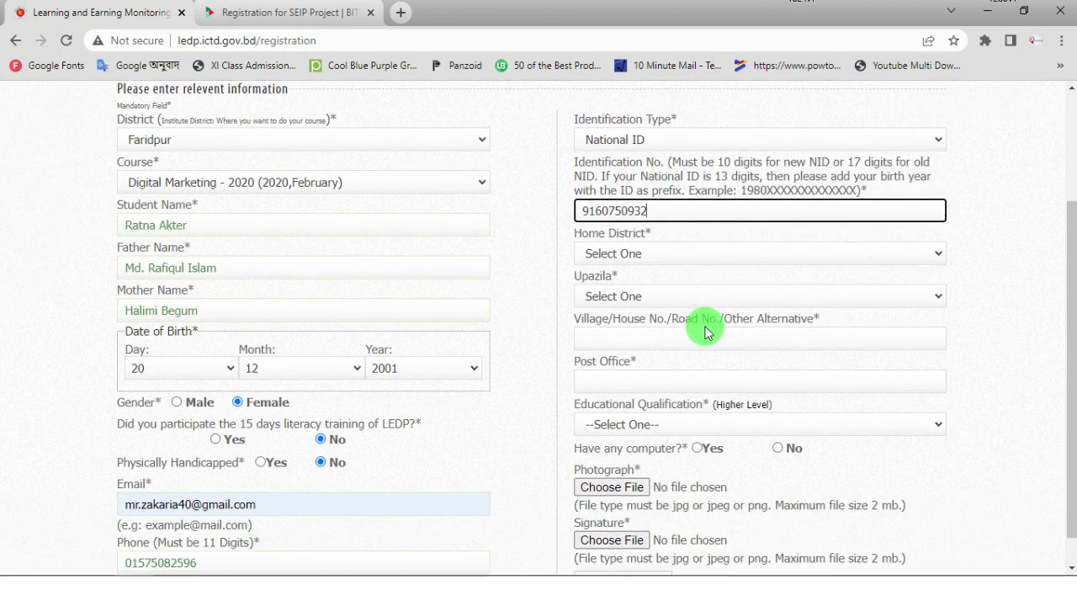
pyautogui.click(689, 252)
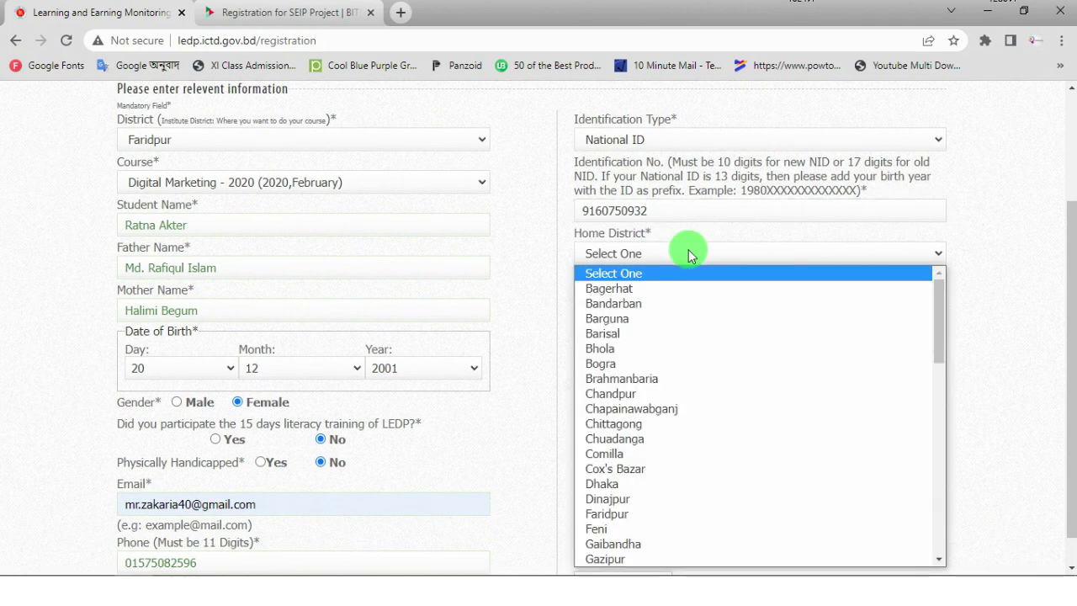
pyautogui.press('f')
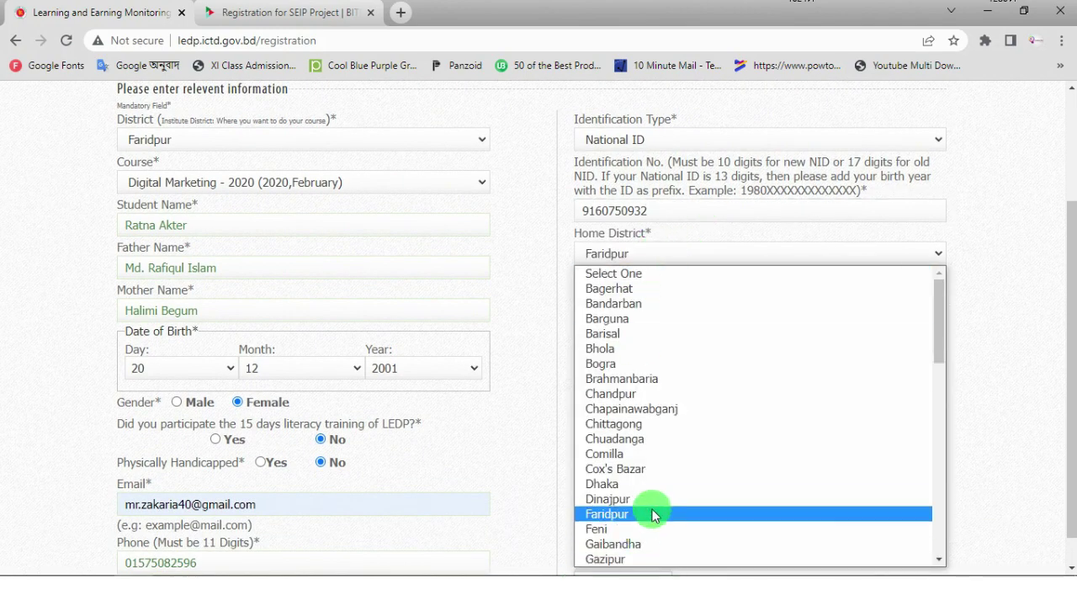
pyautogui.click(655, 514)
pyautogui.scroll(-1, 668, 257)
pyautogui.click(669, 261)
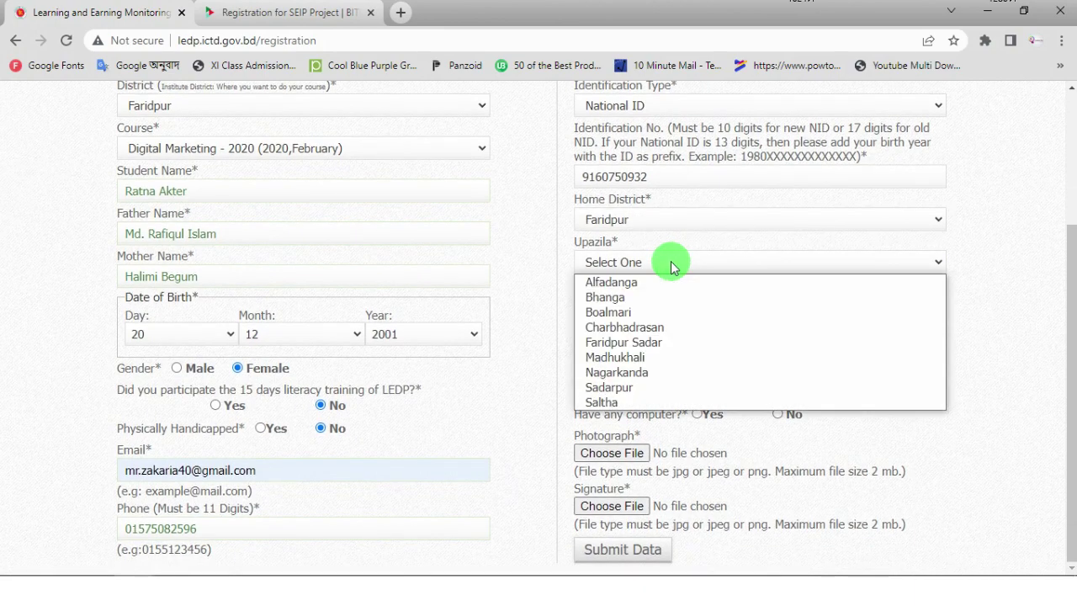
pyautogui.click(624, 298)
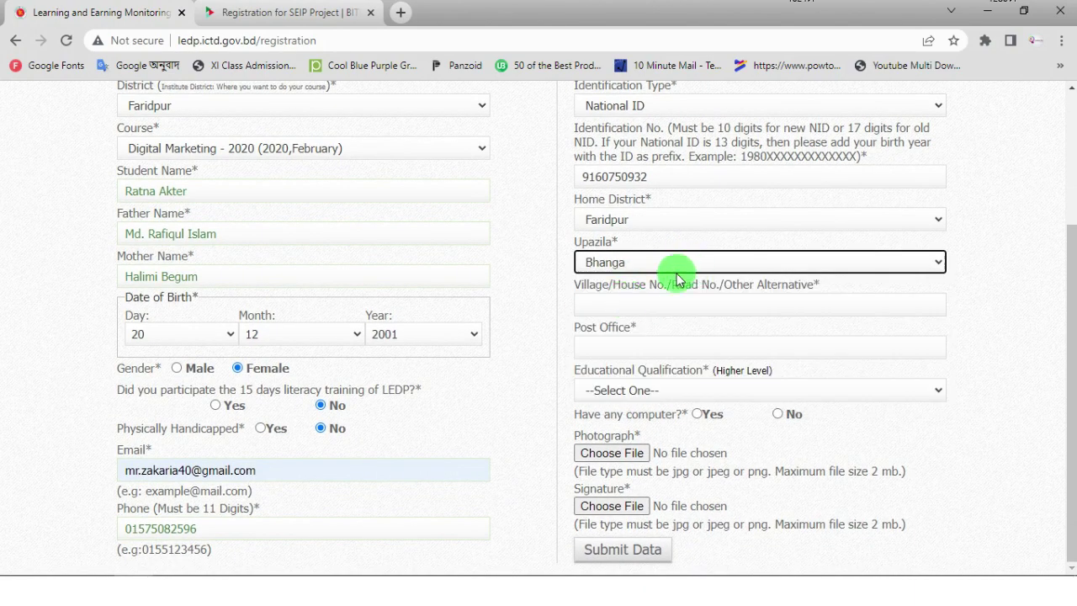
pyautogui.click(637, 303)
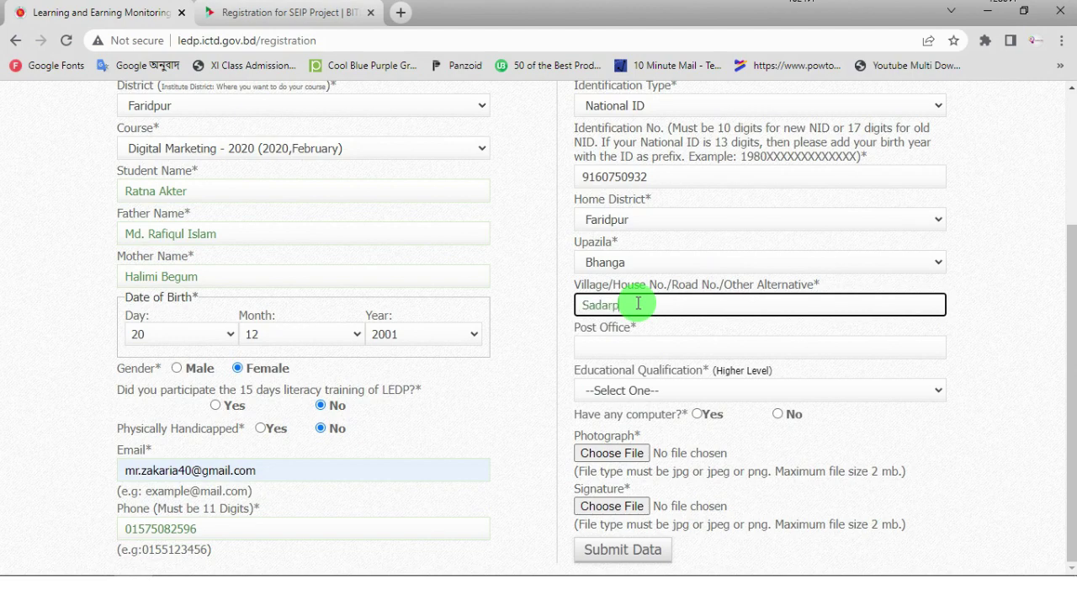
pyautogui.click(629, 346)
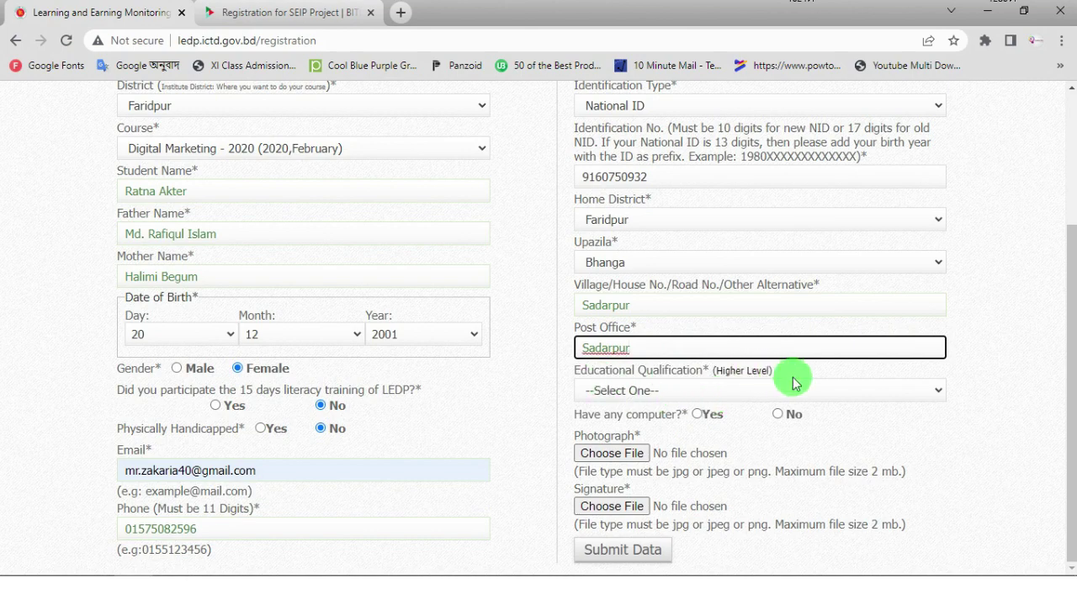
pyautogui.click(933, 392)
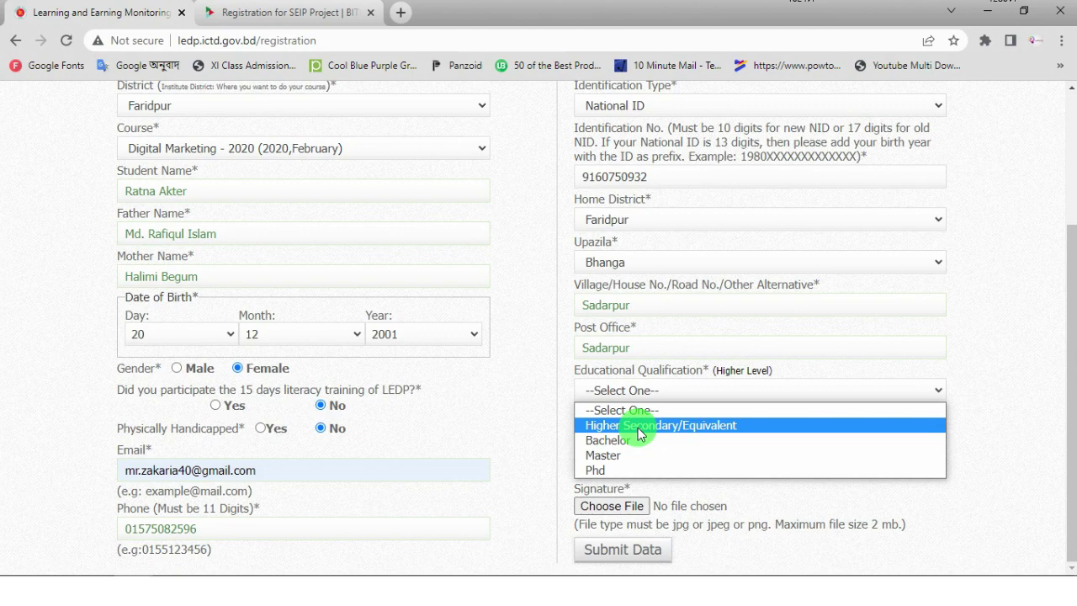
# - Pick Higher Secondary/Equivalent as the educational qualification and answer Yes to Have any computer?
pyautogui.click(639, 427)
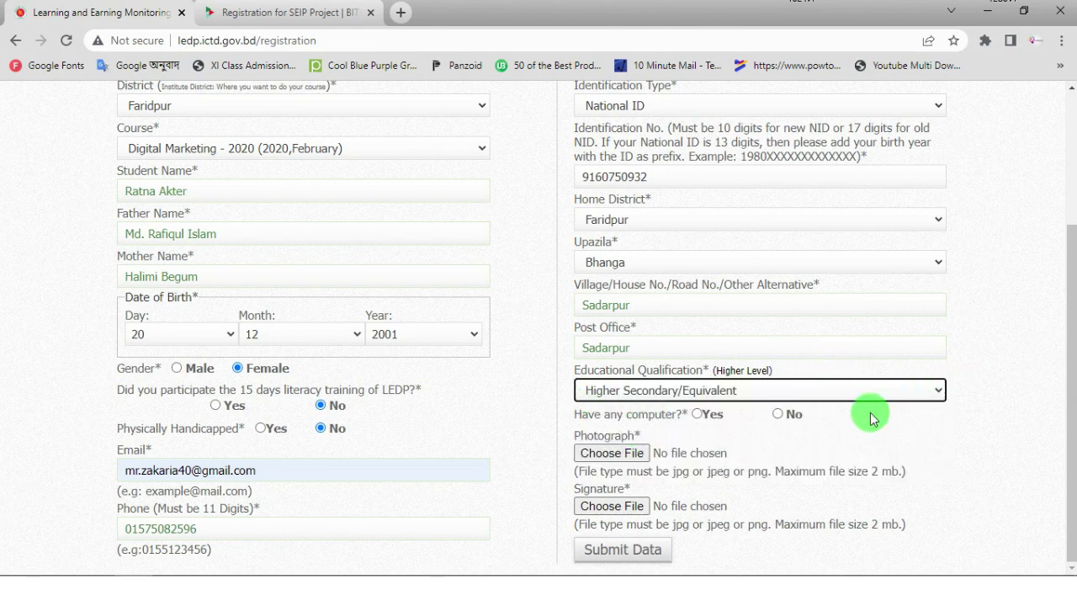
pyautogui.click(698, 415)
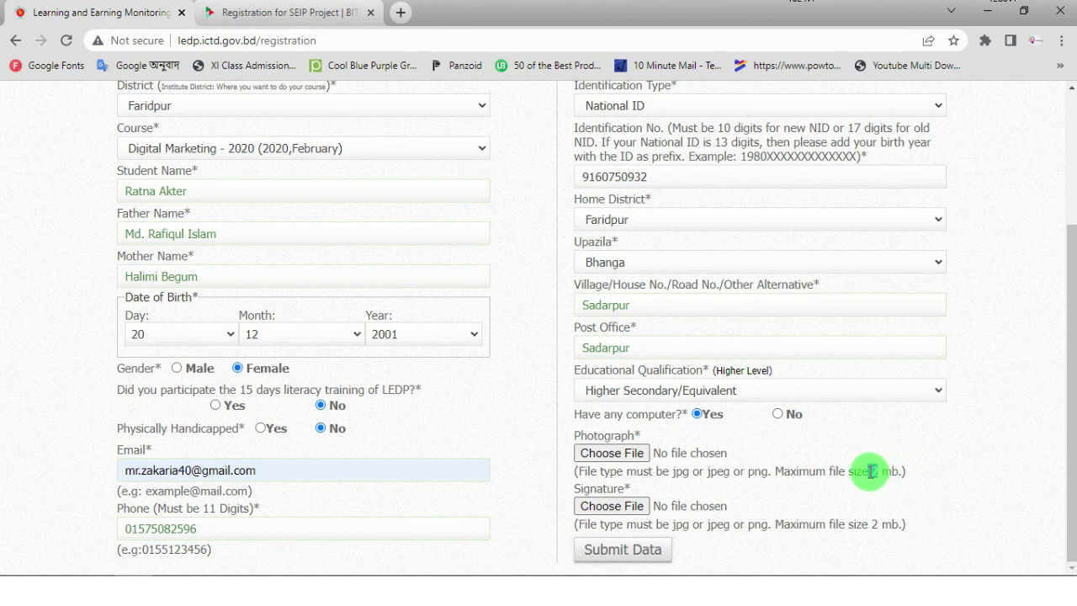
# - Upload the student's passport photo from Desktop > LEDP-SEIP as the photograph
pyautogui.click(609, 457)
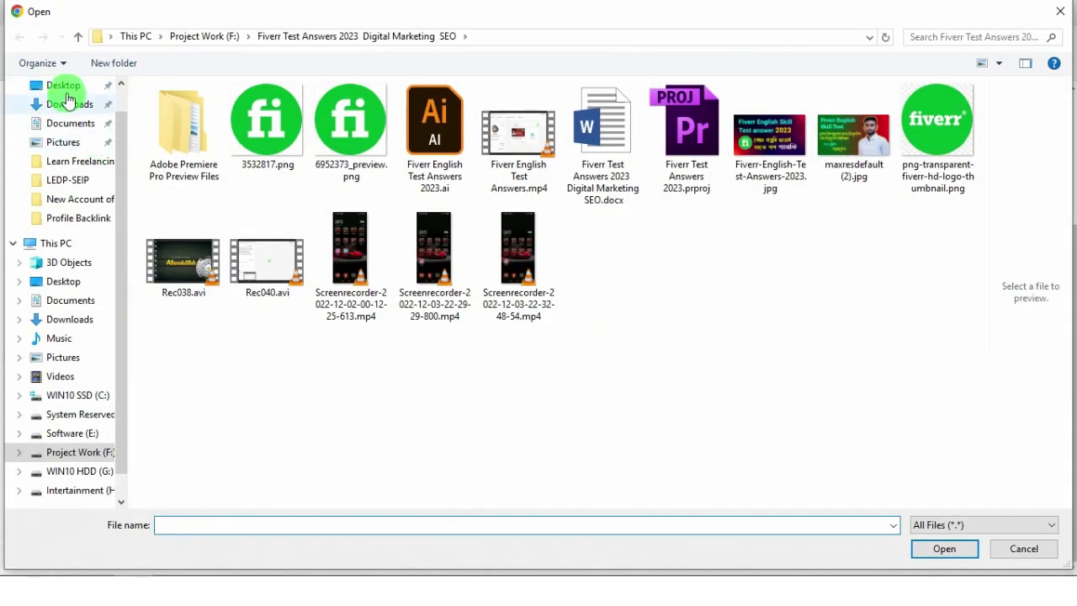
pyautogui.click(64, 86)
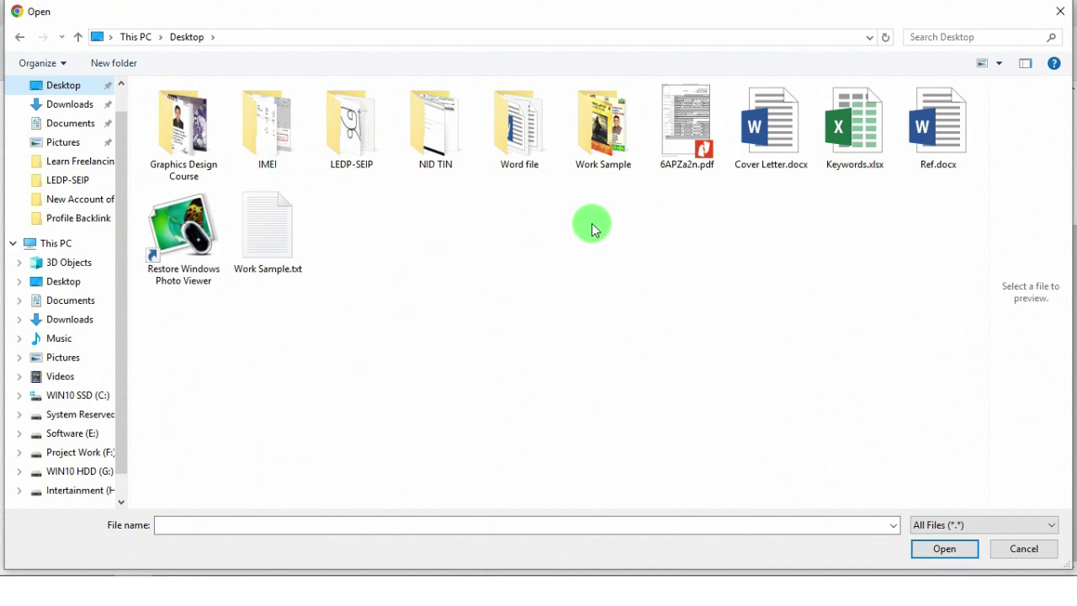
pyautogui.doubleClick(354, 130)
pyautogui.click(353, 127)
pyautogui.click(944, 549)
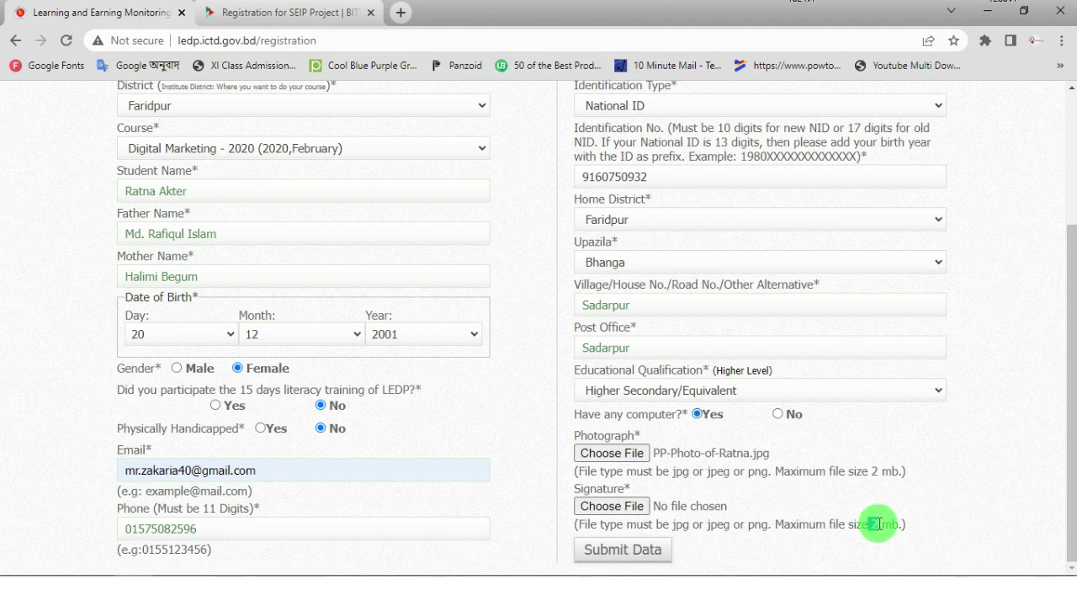
# - Attach Signature.jpg as the signature image
pyautogui.click(626, 513)
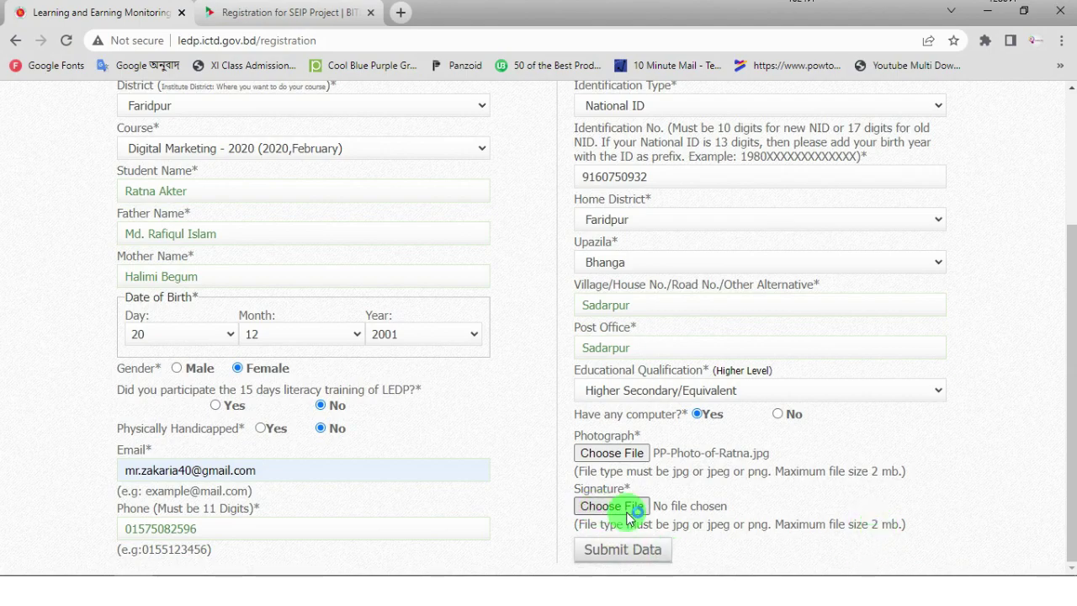
pyautogui.click(435, 135)
pyautogui.click(934, 552)
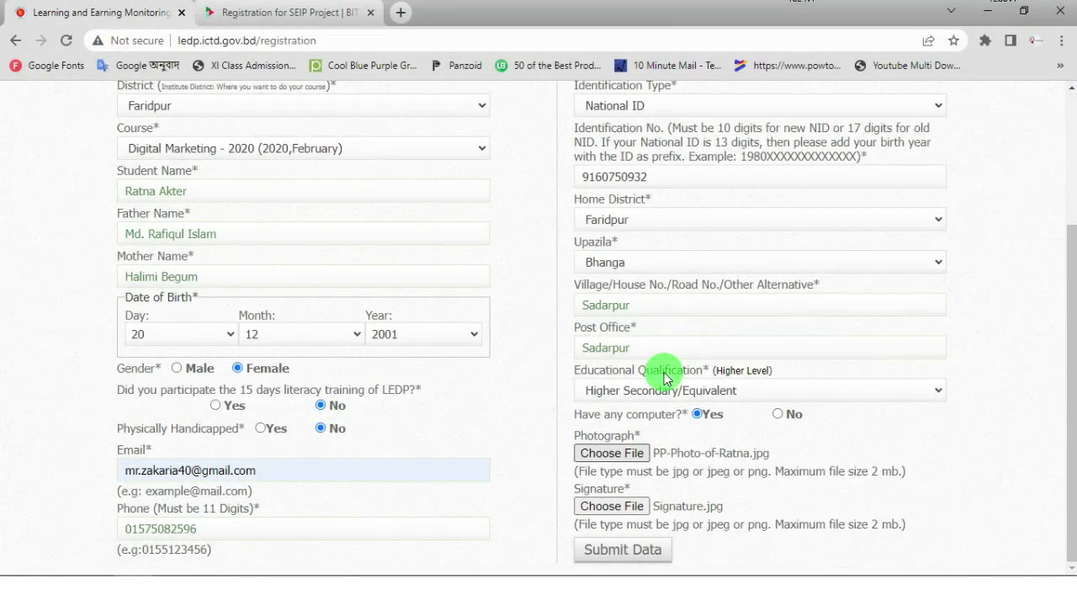
# - Submit the LEDP registration data and move to the BASIS SEIP course list tab
pyautogui.click(620, 551)
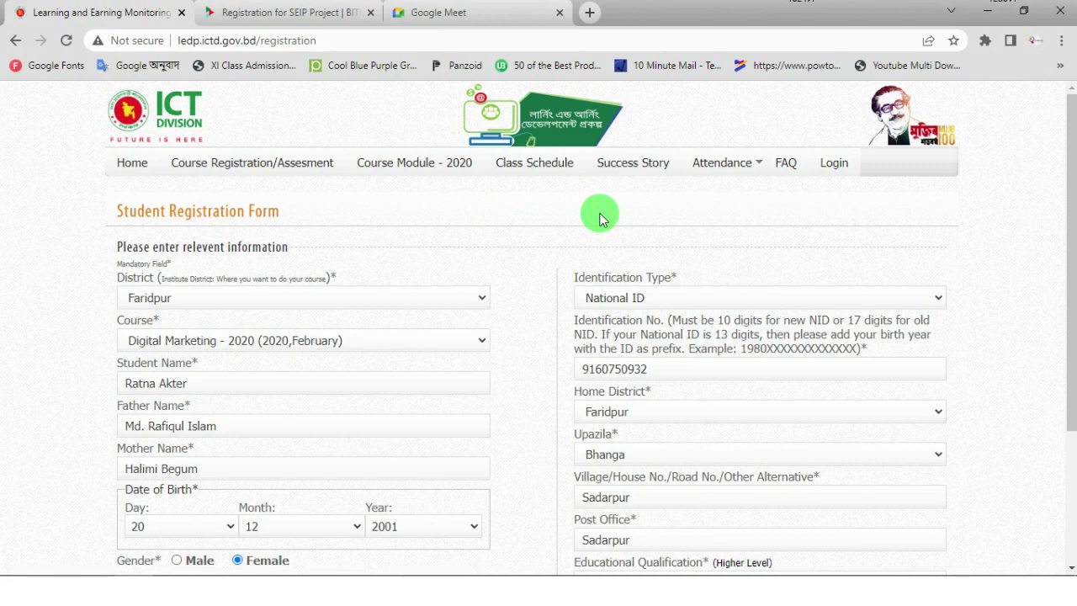
pyautogui.click(464, 14)
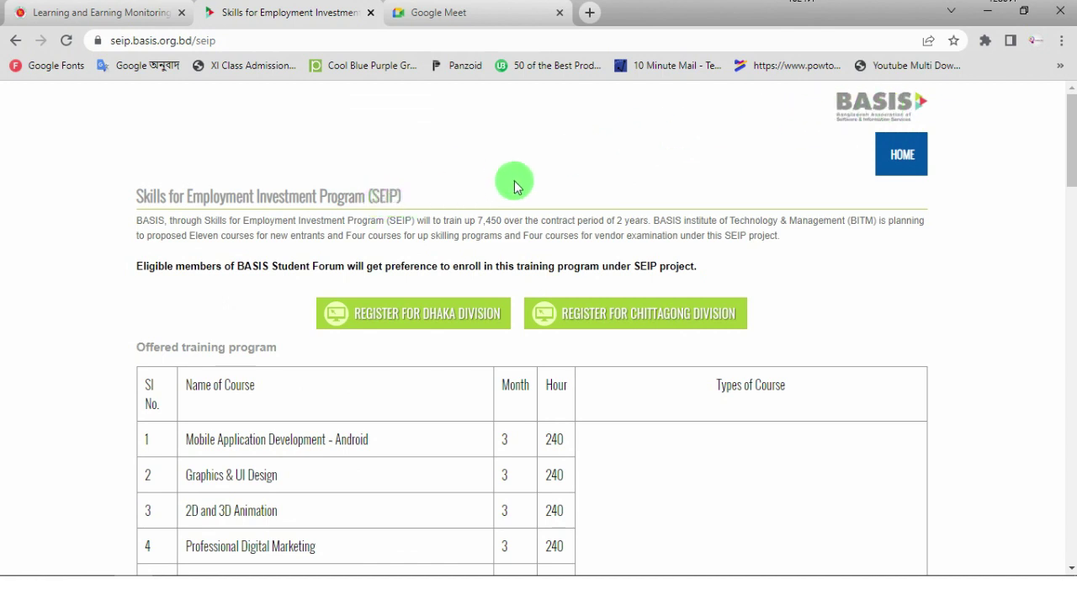
# - On the Dhaka SEIP registration form, open the First Preference course dropdown
pyautogui.scroll(-1, 527, 176)
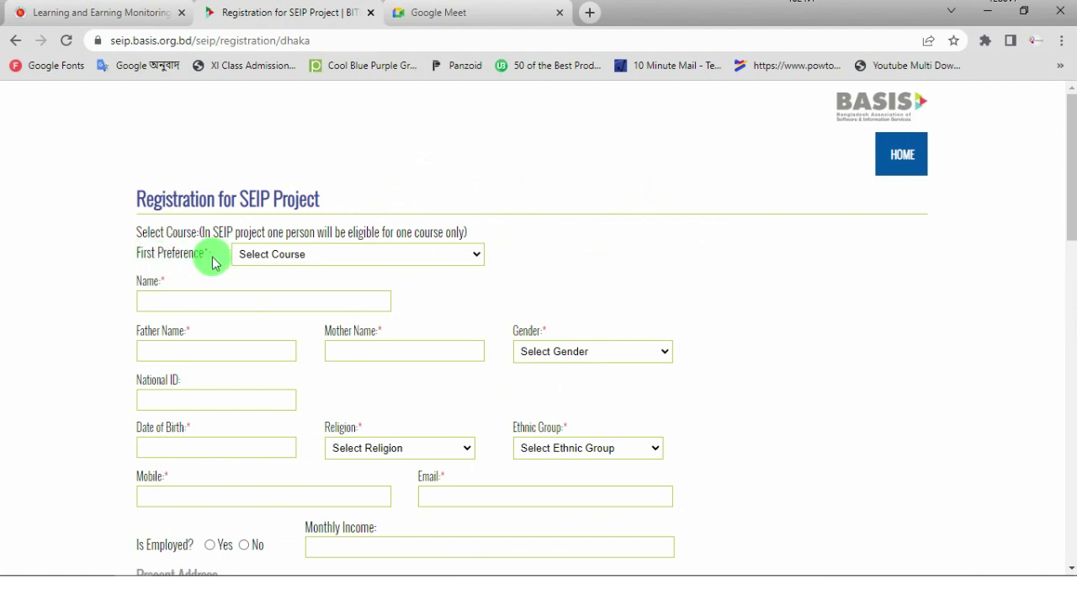
pyautogui.click(465, 252)
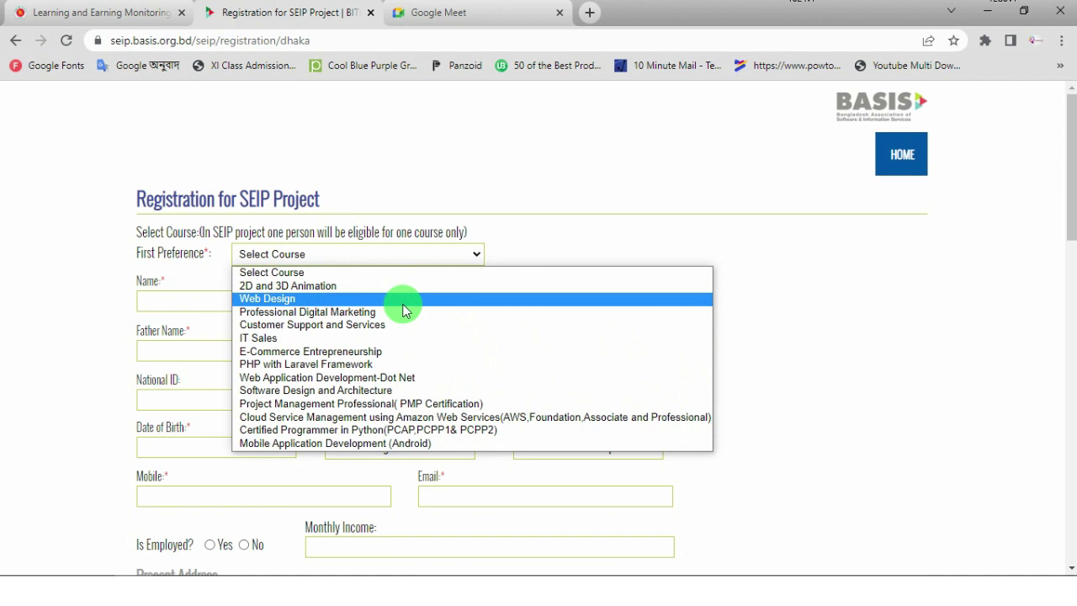
# - Pick Professional Digital Marketing as first preference and enter the applicant's, father's and mother's names
pyautogui.click(289, 316)
pyautogui.click(190, 300)
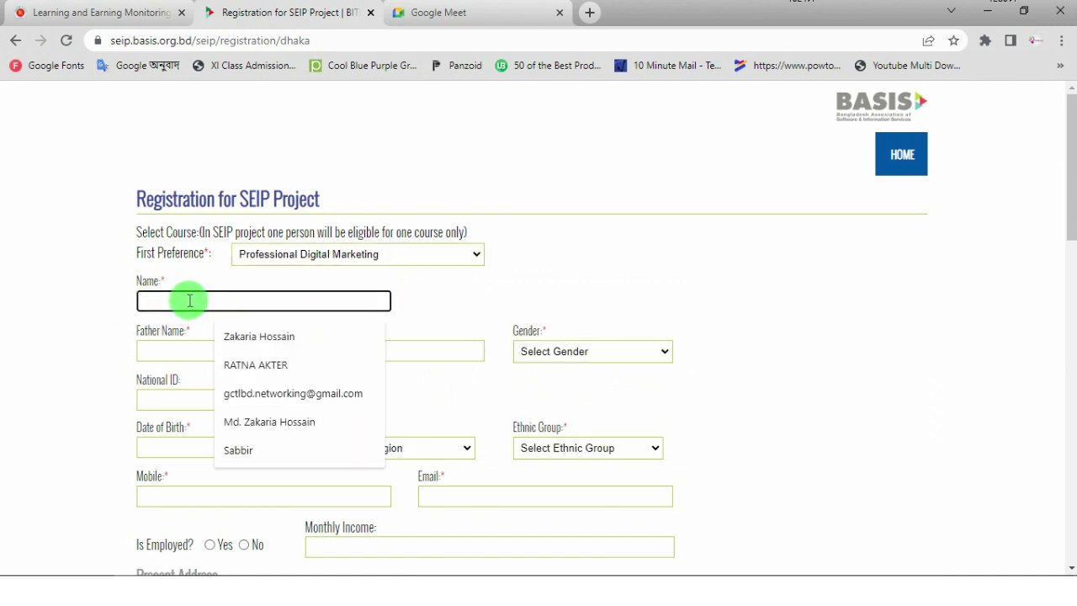
pyautogui.click(257, 365)
pyautogui.click(196, 351)
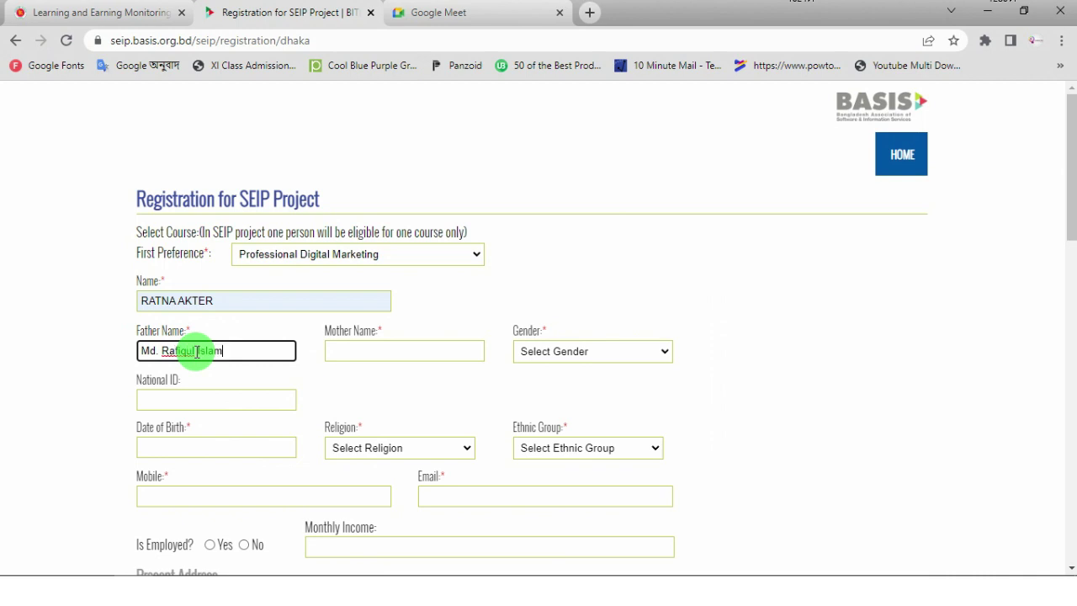
pyautogui.click(395, 347)
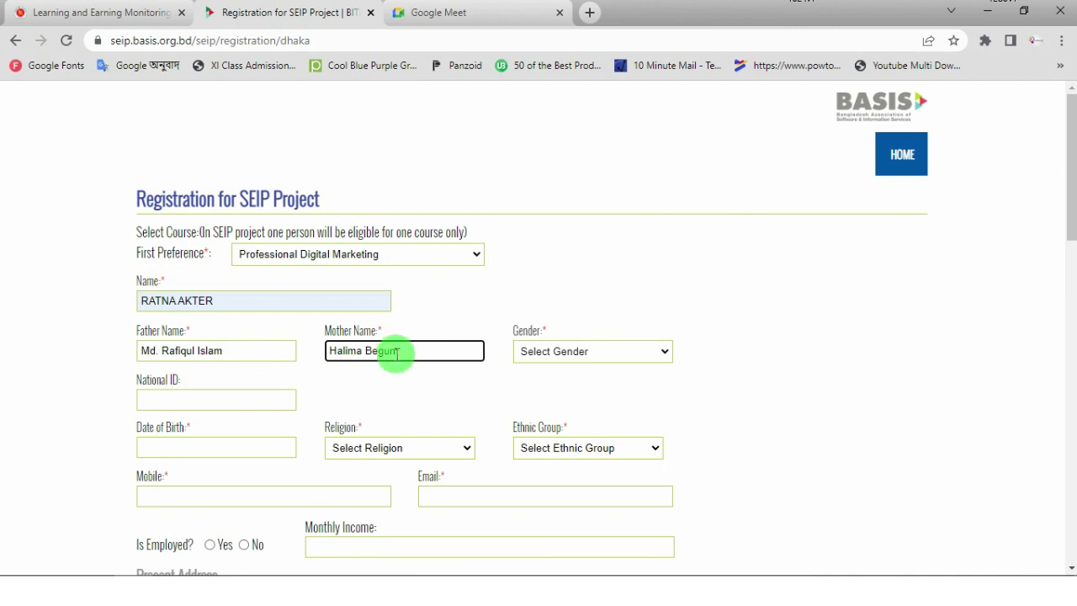
pyautogui.click(634, 354)
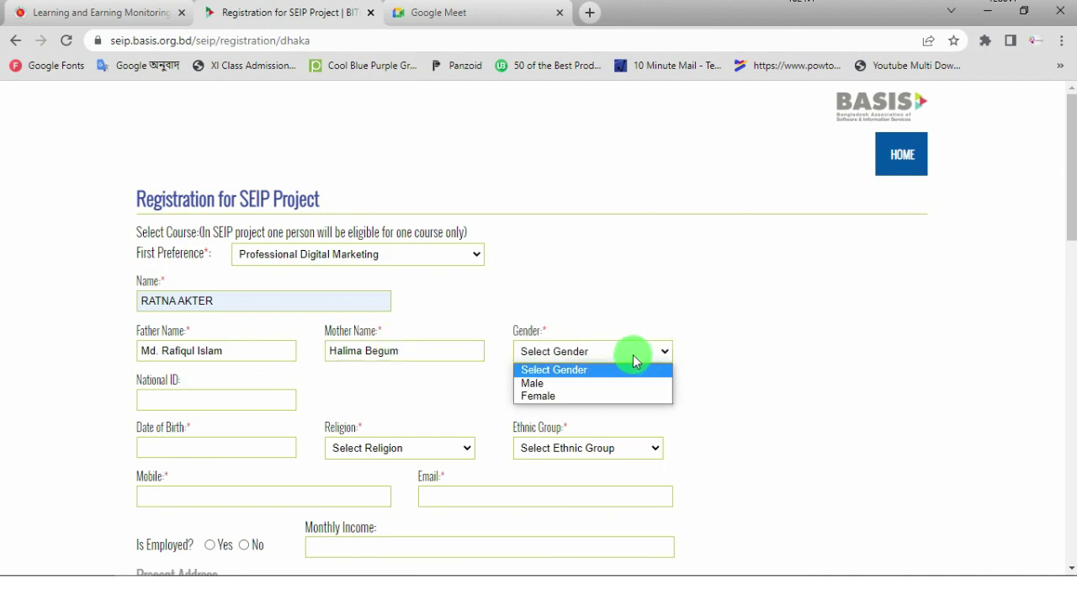
# - Set gender to Female and paste the applicant's national ID number
pyautogui.click(545, 396)
pyautogui.scroll(-2, 633, 278)
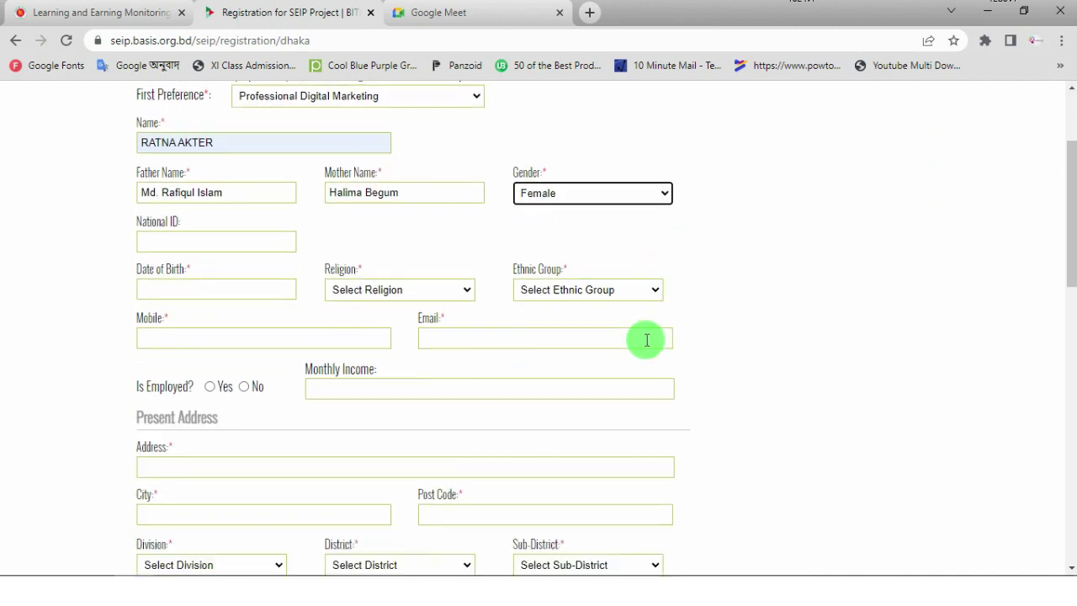
pyautogui.click(224, 241)
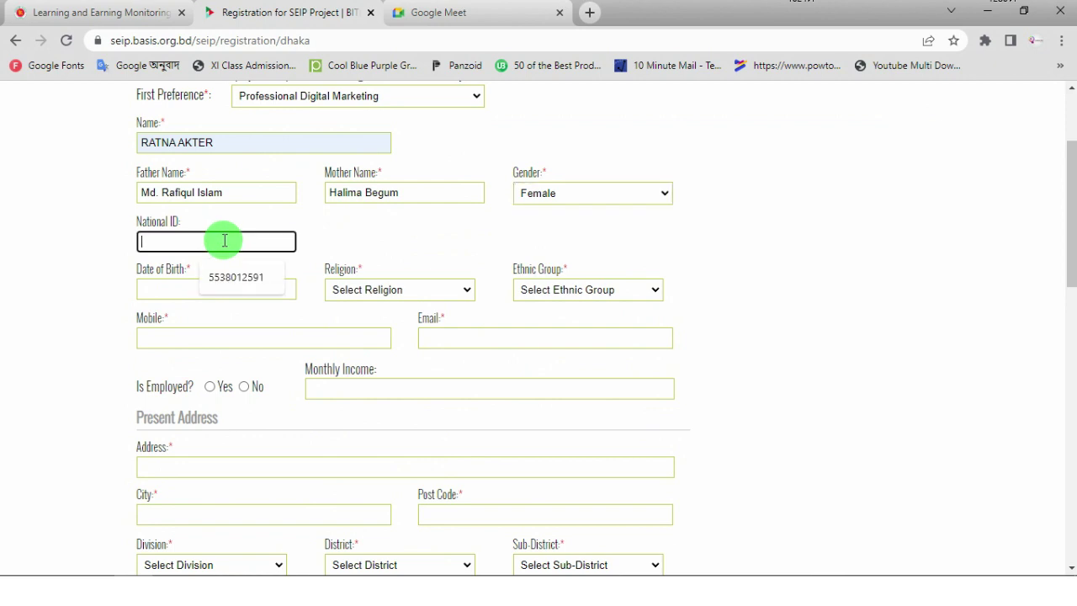
pyautogui.hotkey('ctrl', 'v')
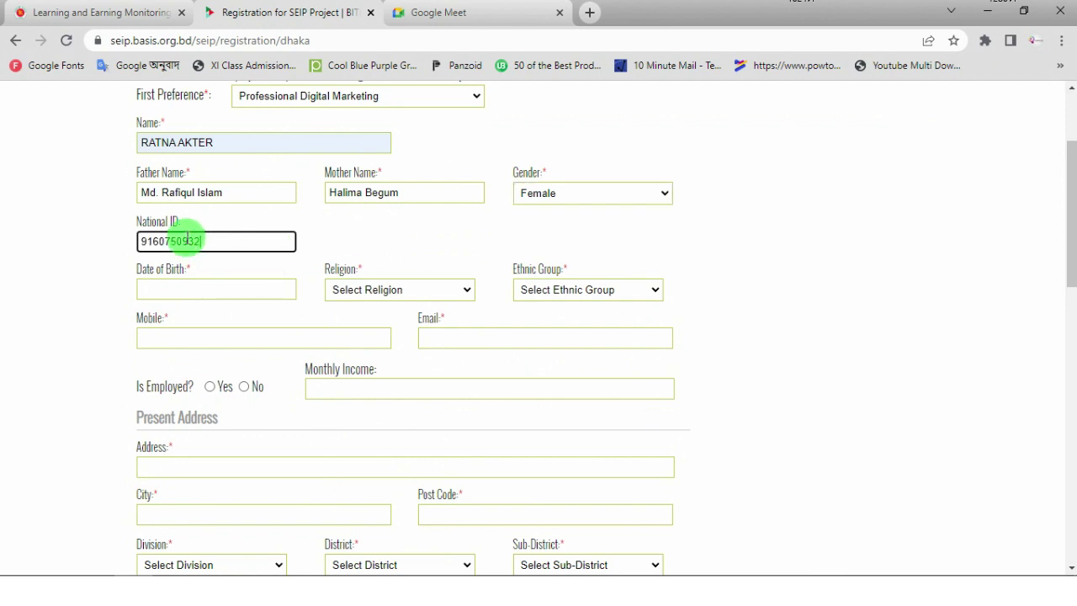
# - Set the date of birth to 20 December 2001 in the calendar
pyautogui.click(212, 290)
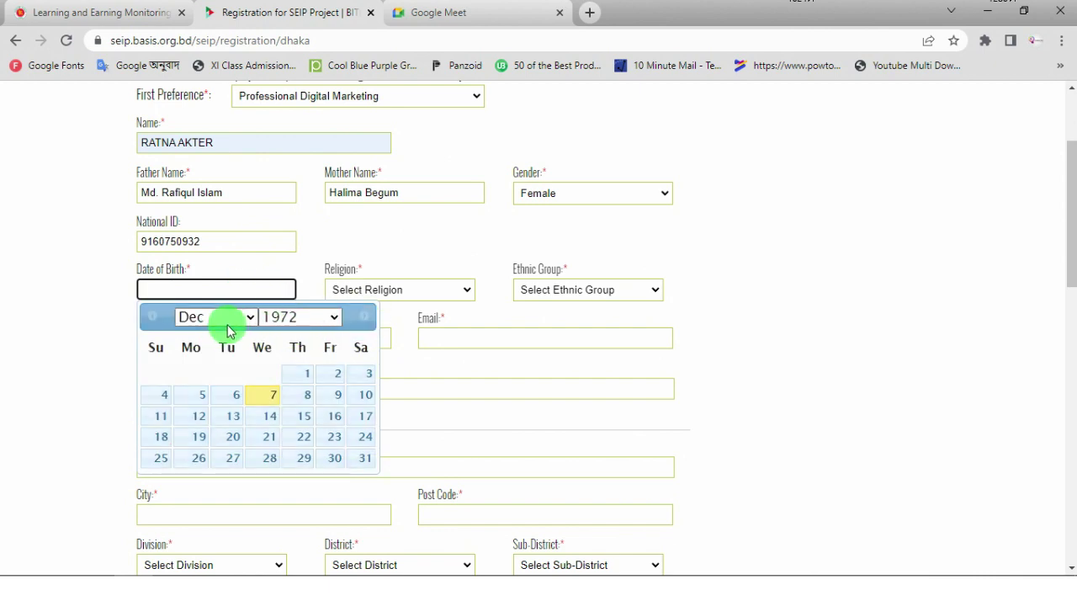
pyautogui.click(308, 321)
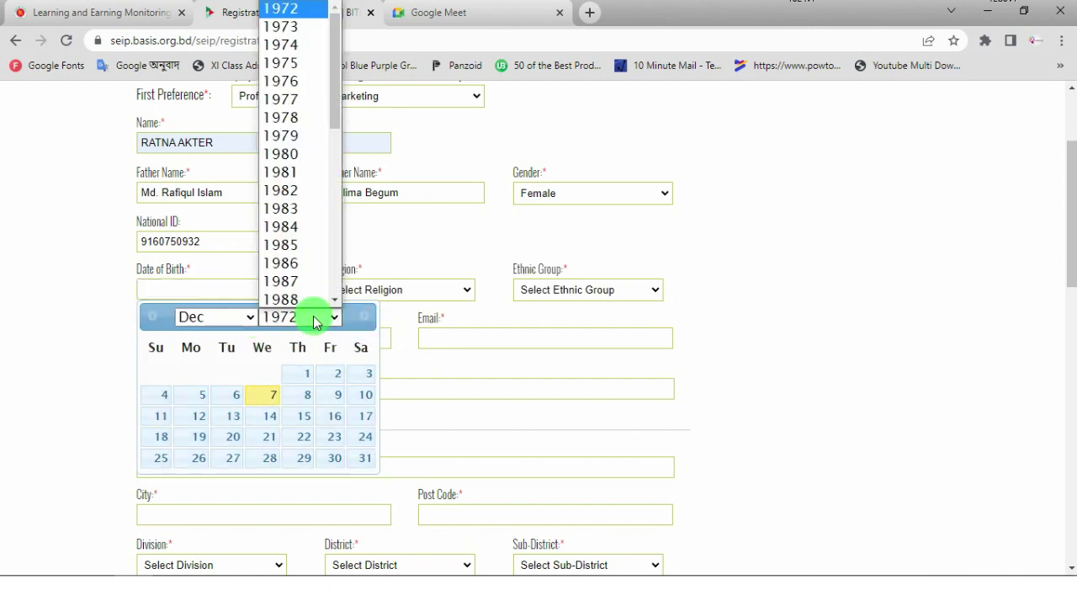
pyautogui.scroll(-5, 284, 149)
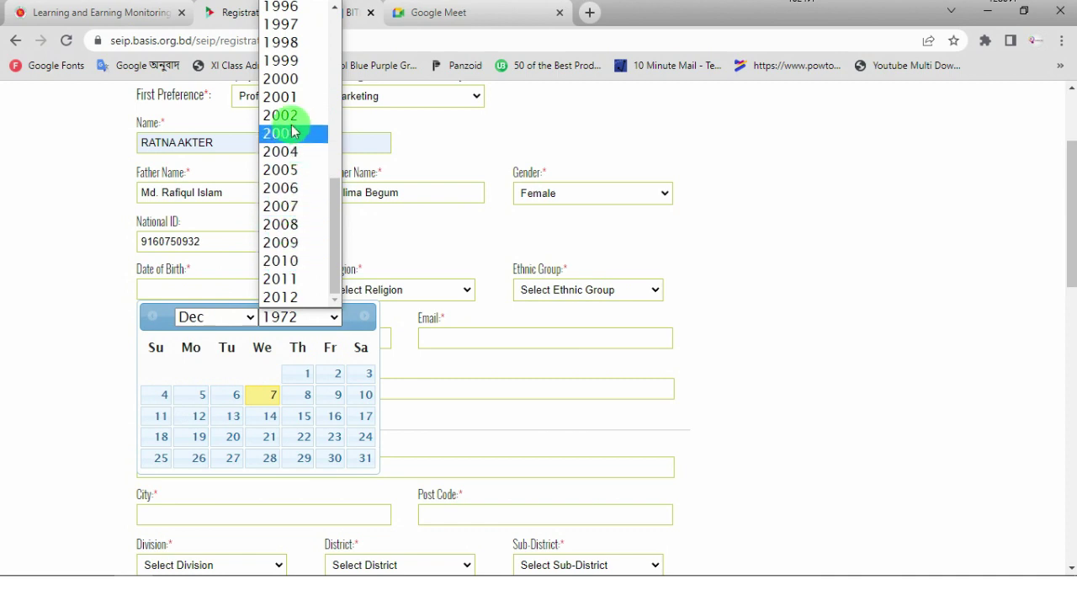
pyautogui.click(284, 96)
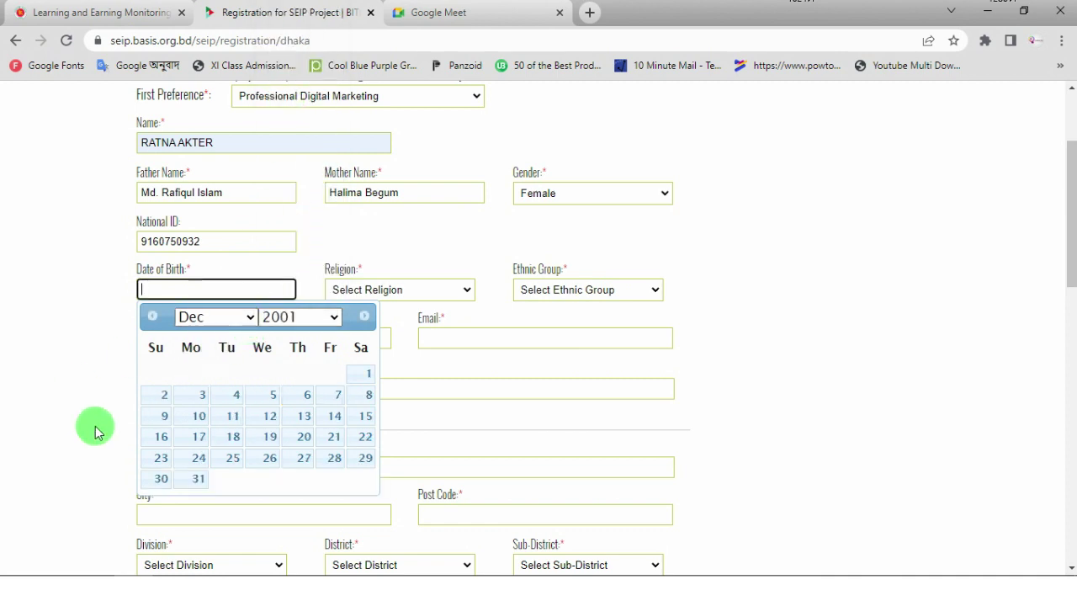
pyautogui.click(296, 436)
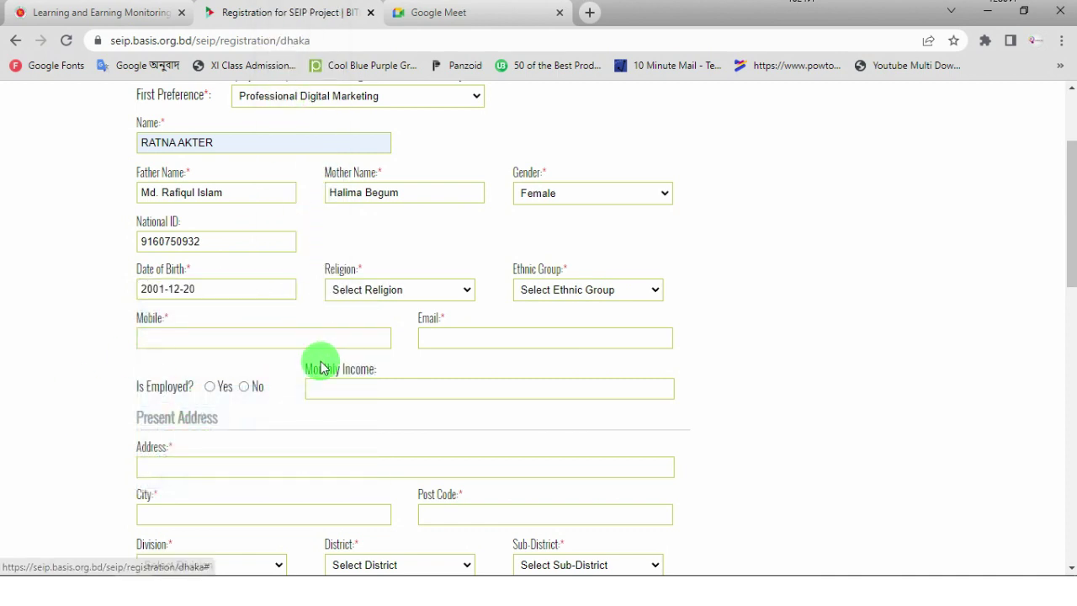
# - Choose Islam as religion and Bengali Muslims as ethnic group
pyautogui.click(469, 290)
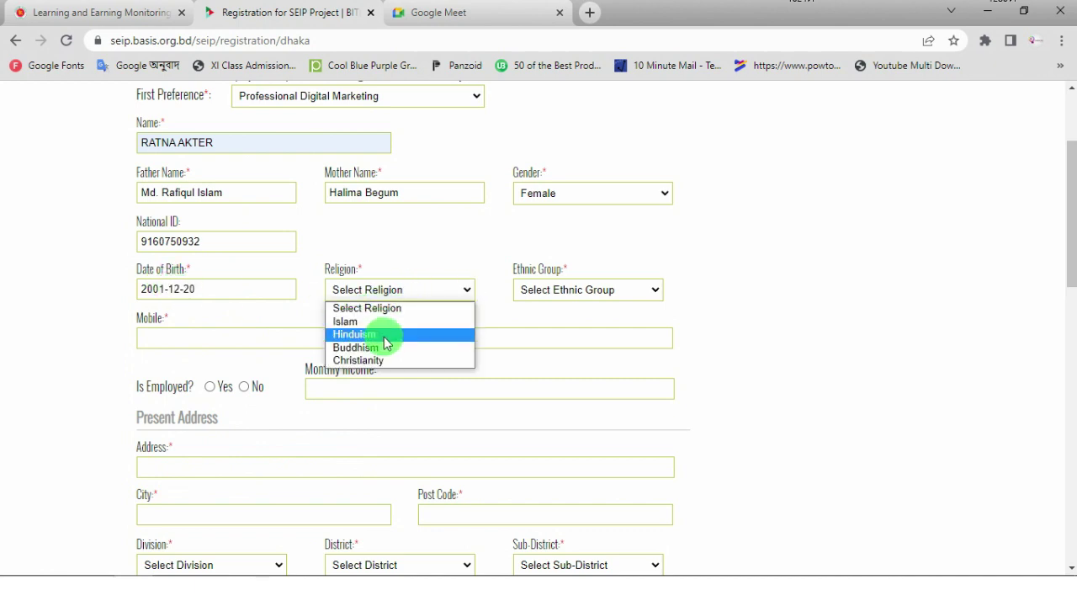
pyautogui.click(349, 321)
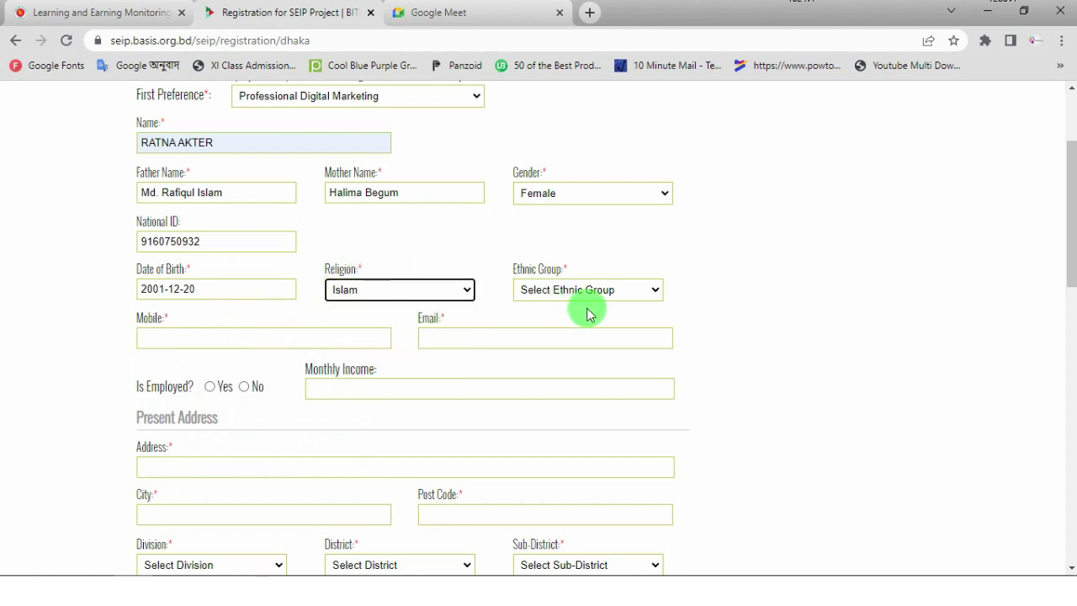
pyautogui.click(656, 295)
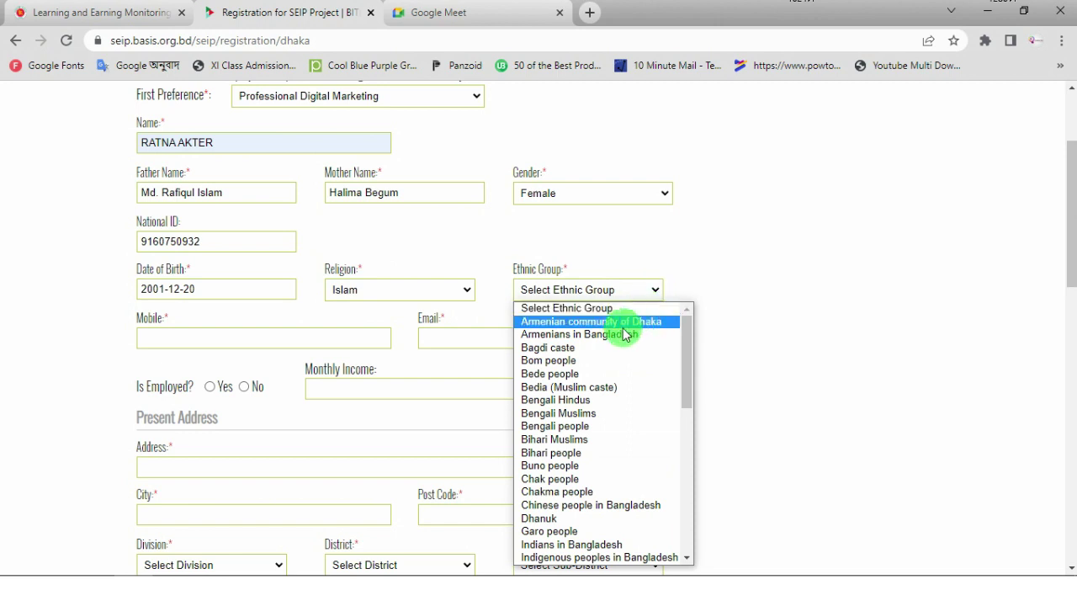
pyautogui.click(586, 414)
# - Fill the mobile number and e-mail address from saved suggestions
pyautogui.scroll(-1, 325, 264)
pyautogui.click(227, 257)
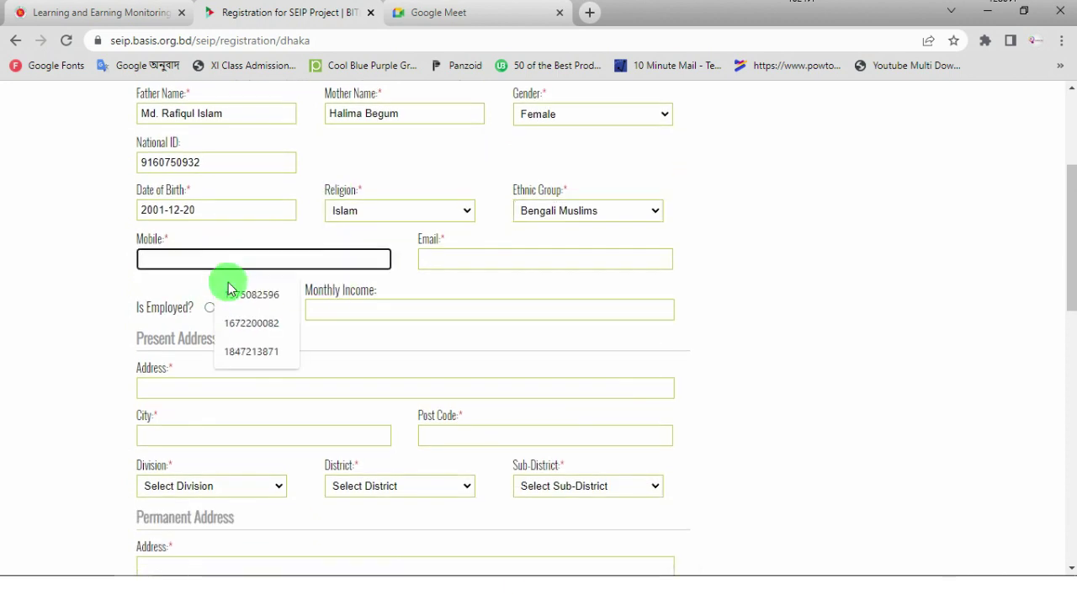
pyautogui.click(252, 292)
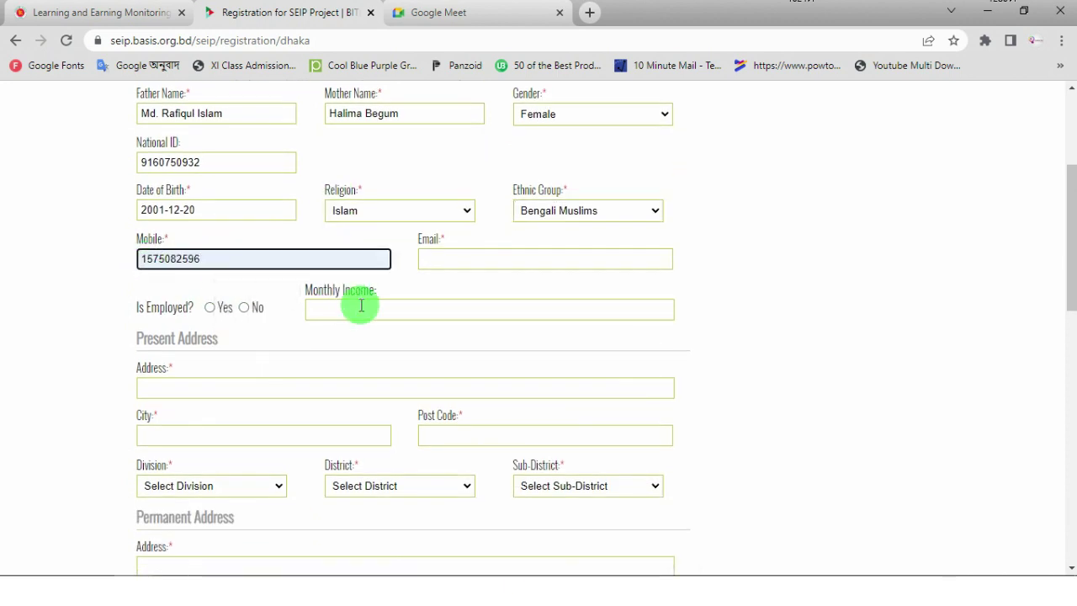
pyautogui.write('0')
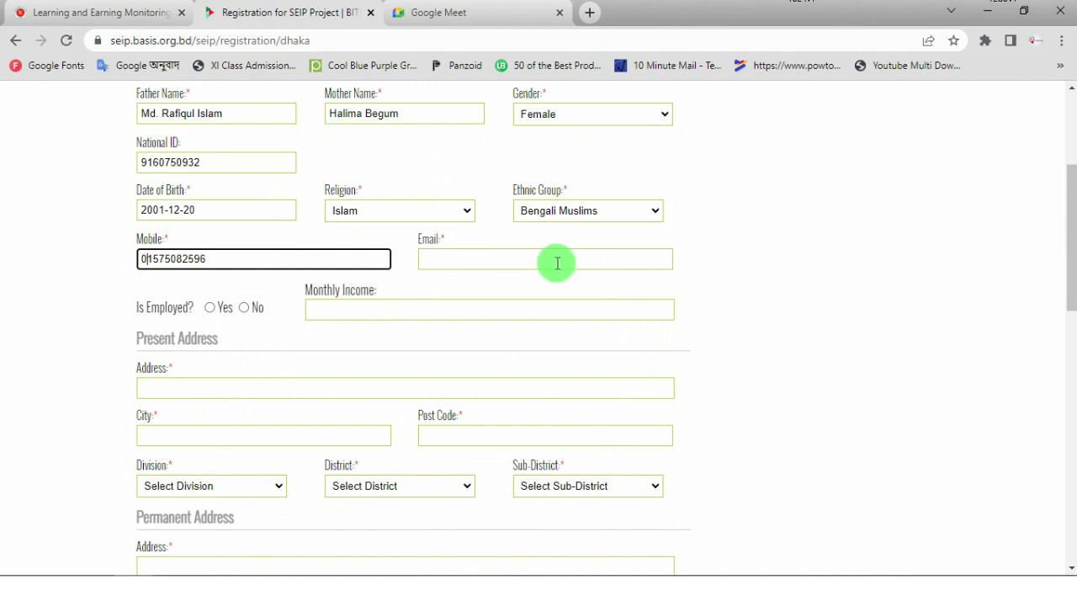
pyautogui.click(553, 260)
pyautogui.click(524, 294)
# - Mark the applicant as not employed (Is Employed: No)
pyautogui.scroll(-2, 204, 312)
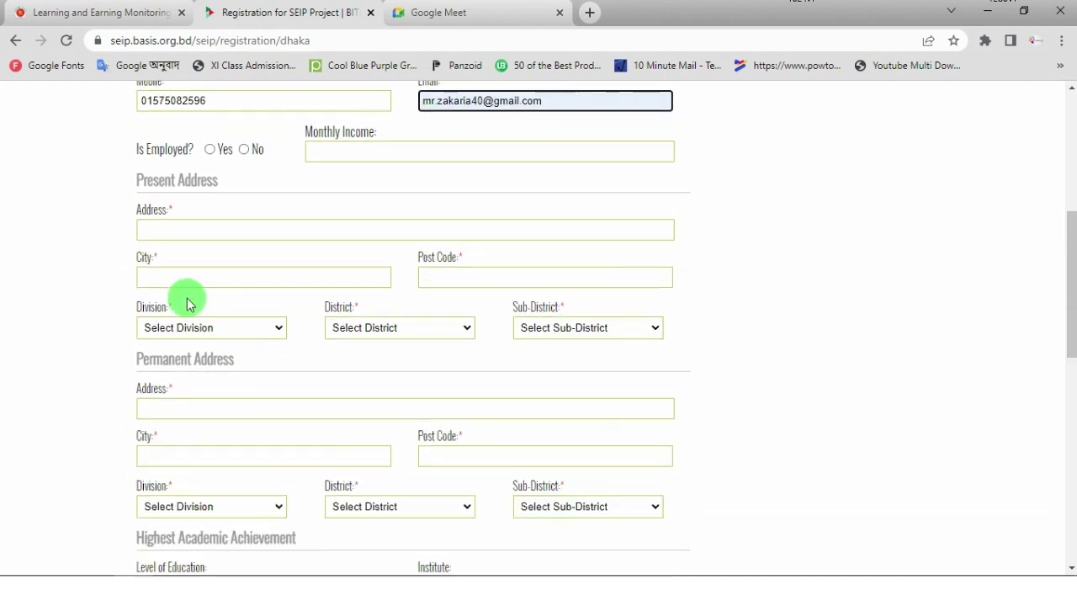
pyautogui.scroll(1, 192, 244)
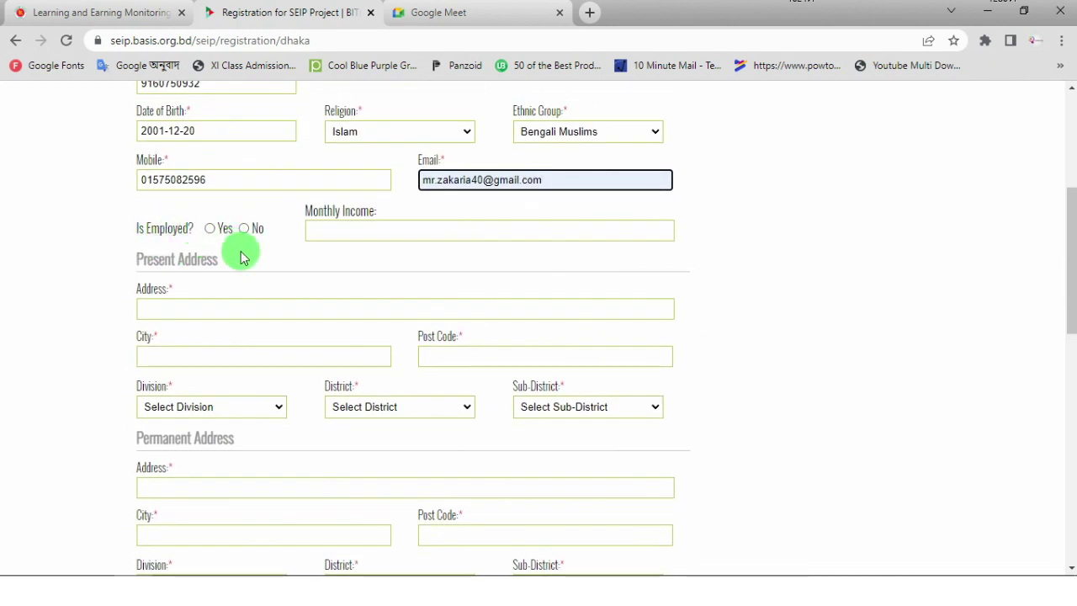
pyautogui.scroll(1, 244, 253)
pyautogui.click(210, 309)
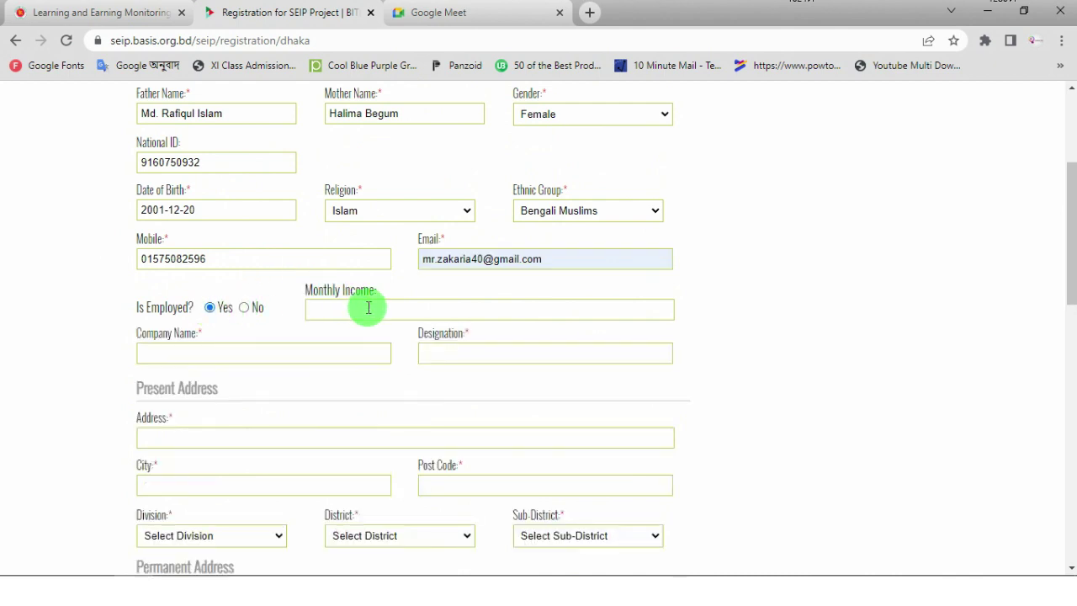
pyautogui.click(244, 309)
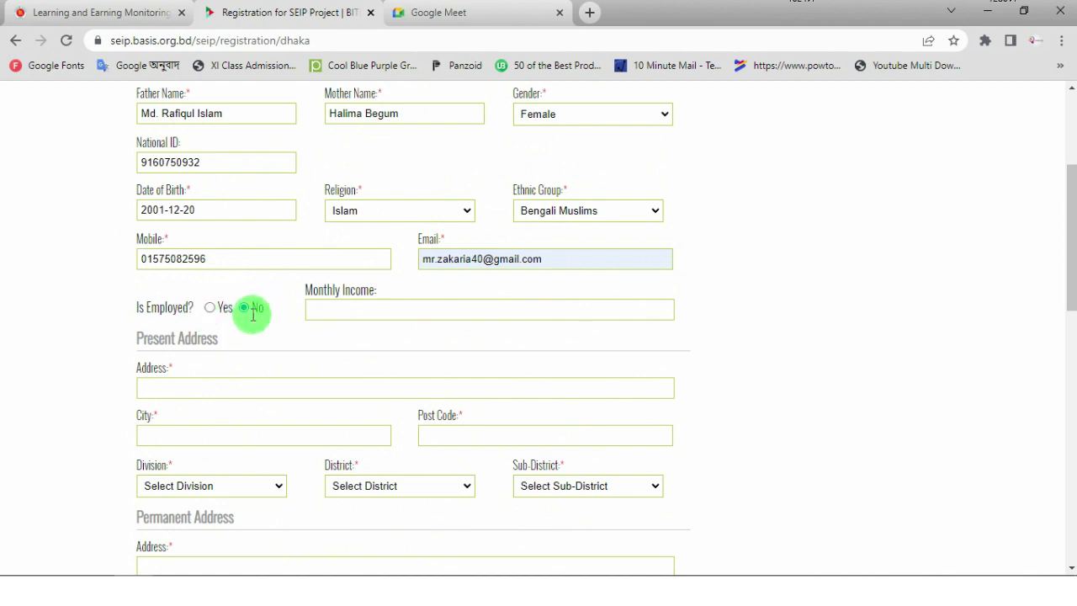
pyautogui.scroll(-1, 286, 315)
pyautogui.click(193, 306)
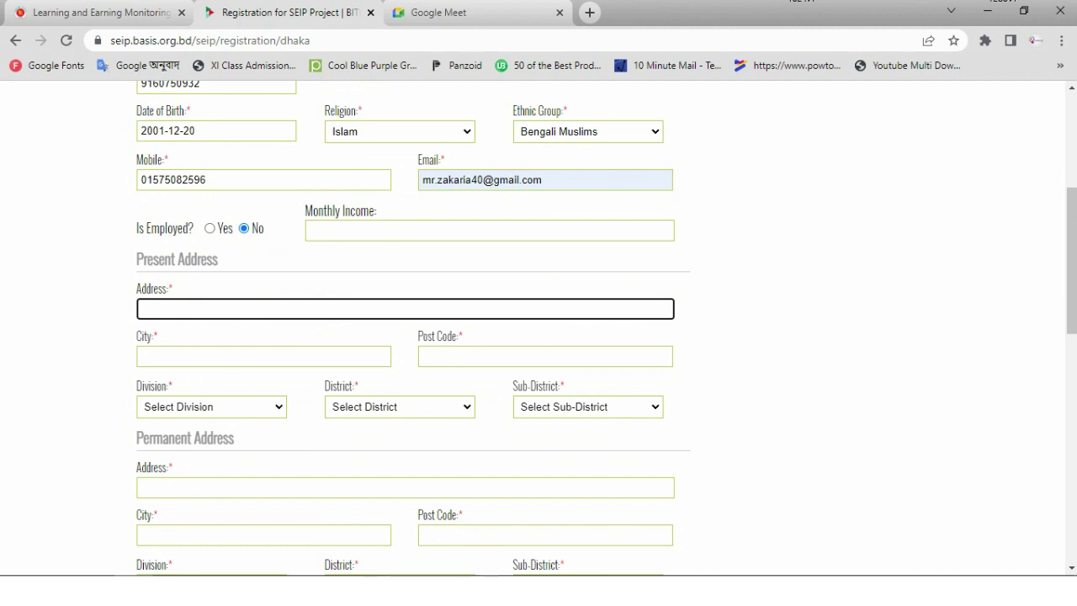
# - Paste the address copied from the Notepad info file and fill City and Post Code
pyautogui.hotkey('alt', 'Tab')
pyautogui.moveTo(607, 218); pyautogui.dragTo(249, 224)
pyautogui.hotkey('ctrl', 'c')
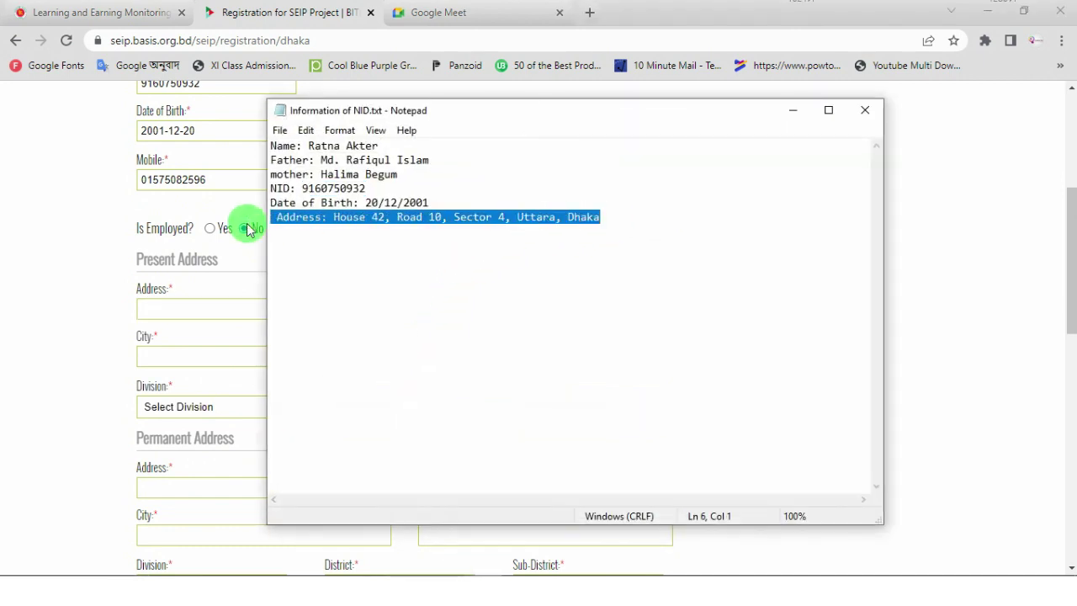
pyautogui.click(165, 300)
pyautogui.click(339, 296)
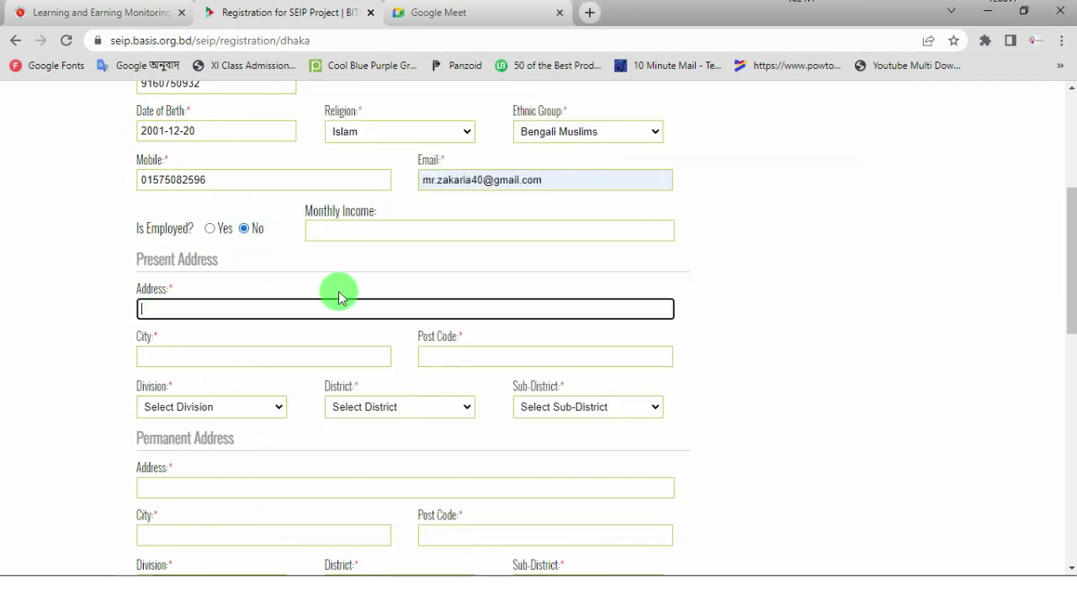
pyautogui.hotkey('ctrl', 'v')
pyautogui.click(197, 355)
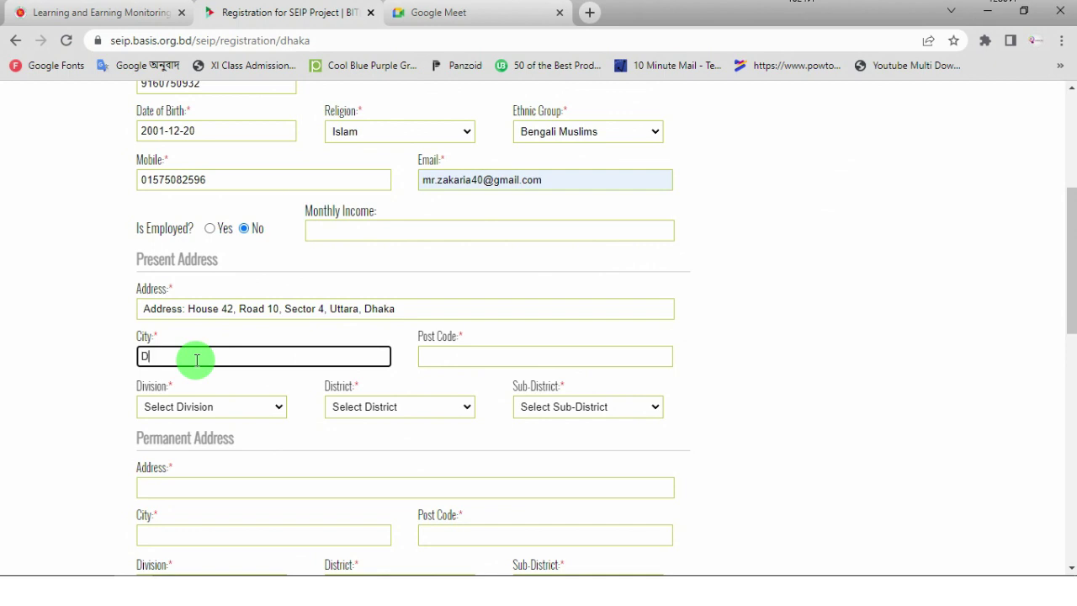
pyautogui.click(478, 356)
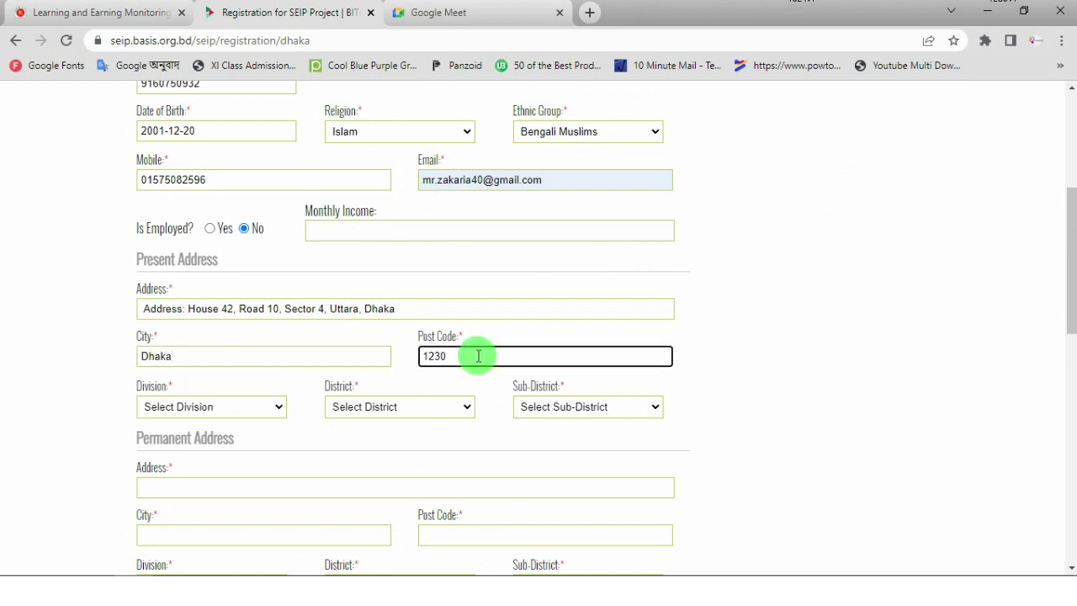
# - Choose Dhaka division, Faridpur district and Bhanga sub-district
pyautogui.scroll(-1, 241, 390)
pyautogui.click(272, 327)
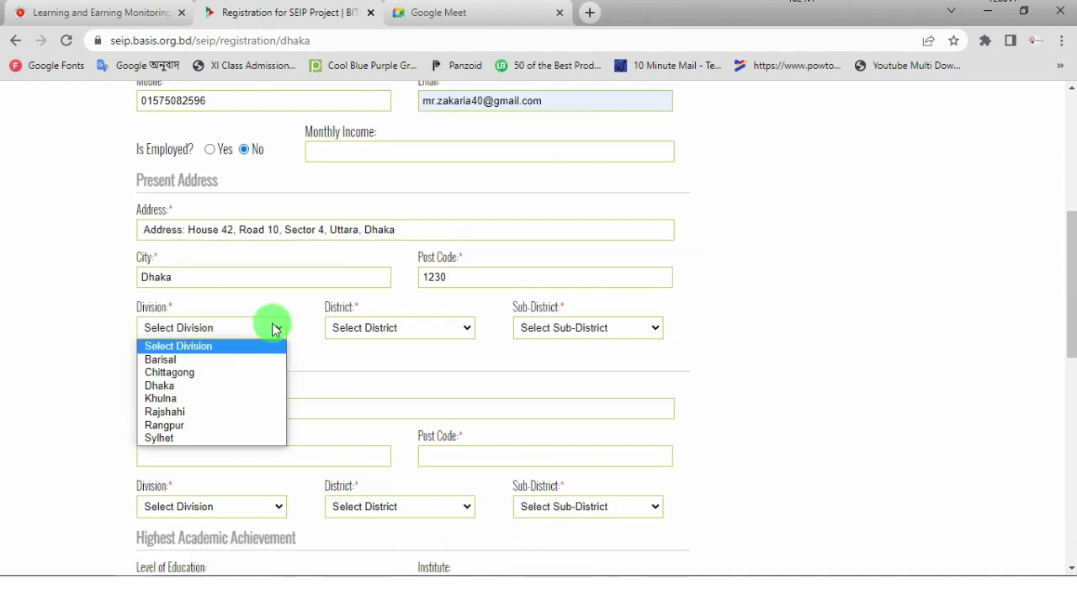
pyautogui.click(175, 389)
pyautogui.click(399, 332)
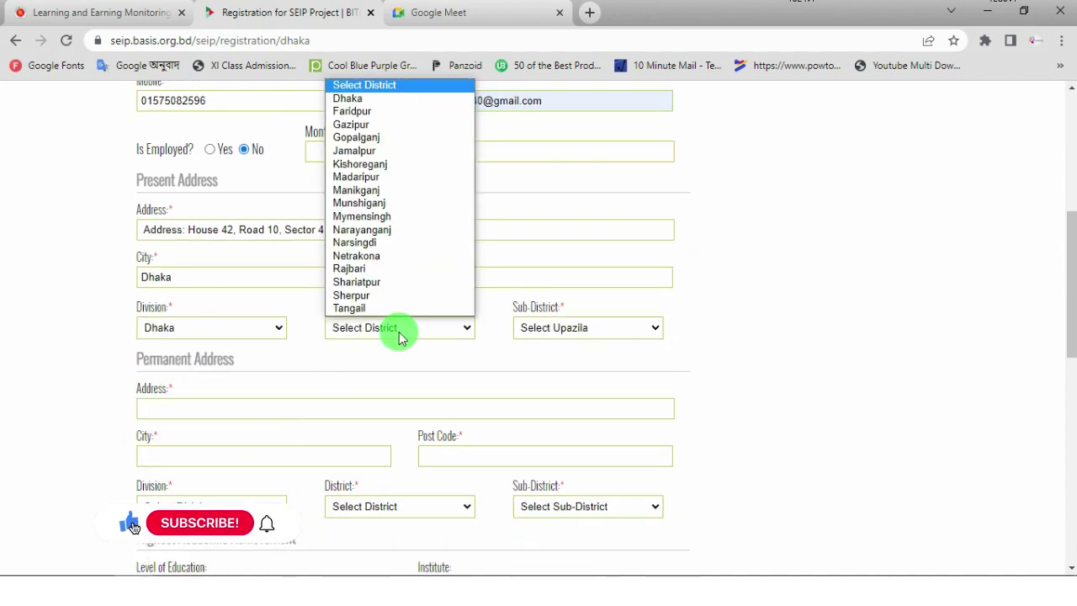
pyautogui.click(390, 111)
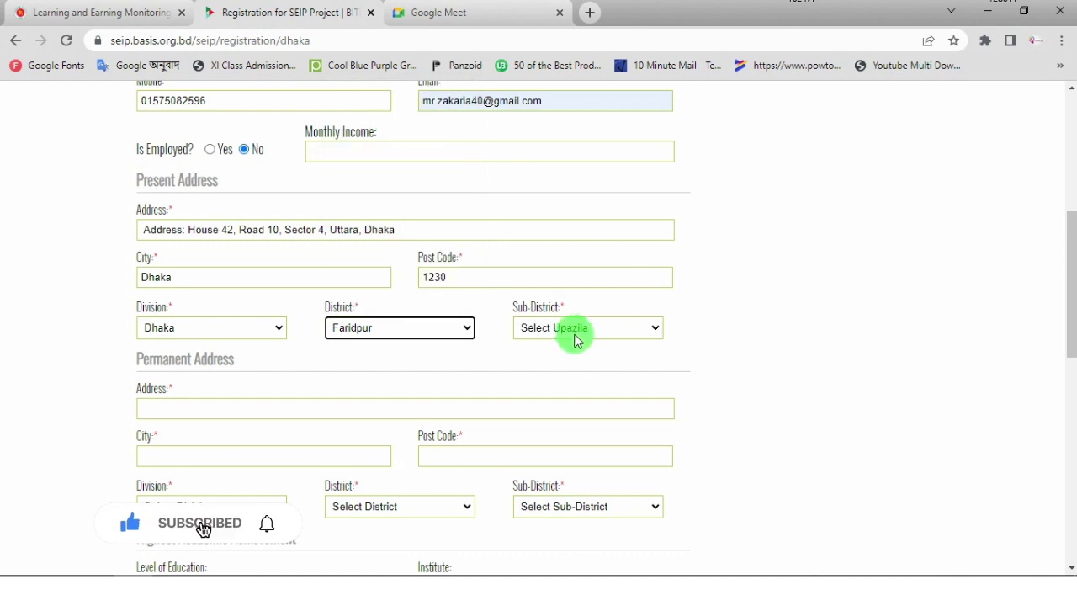
pyautogui.click(593, 330)
pyautogui.click(597, 367)
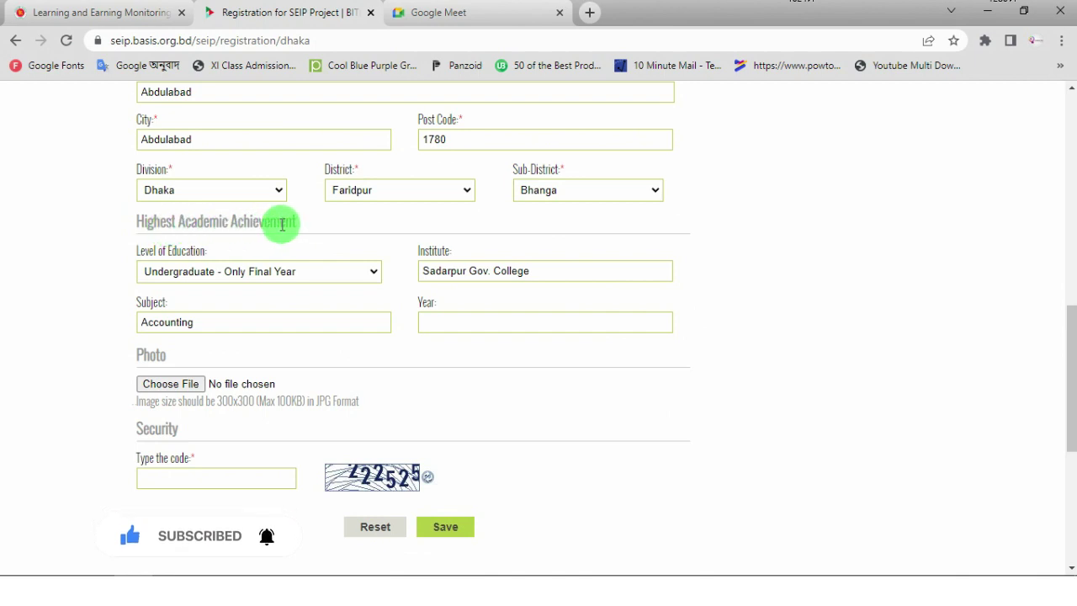
pyautogui.click(370, 274)
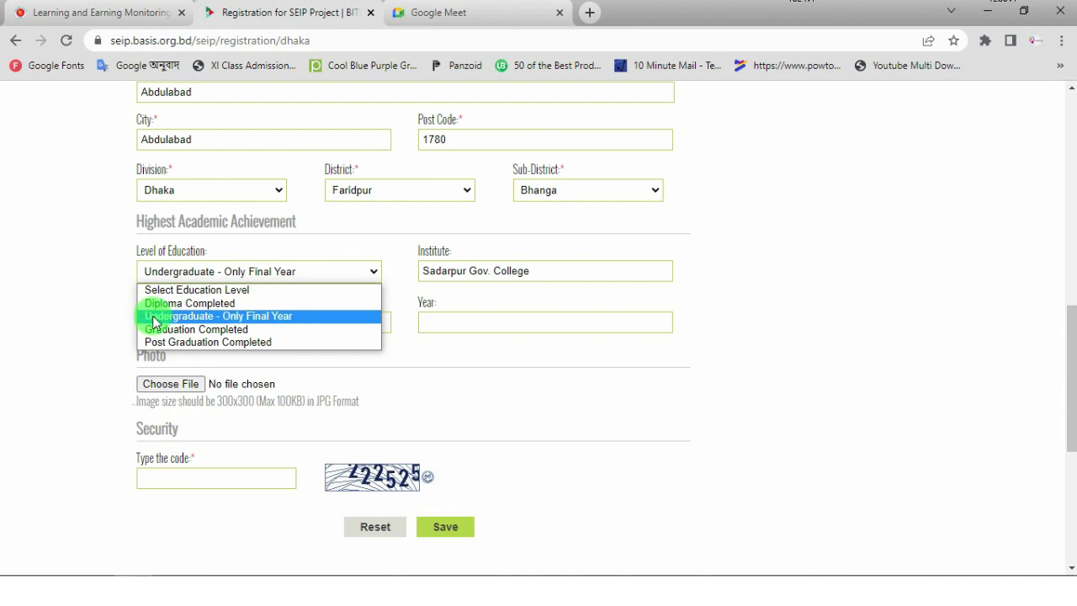
# - Keep Undergraduate - Only Final Year as the education level and enter 2020 as the year
pyautogui.click(828, 245)
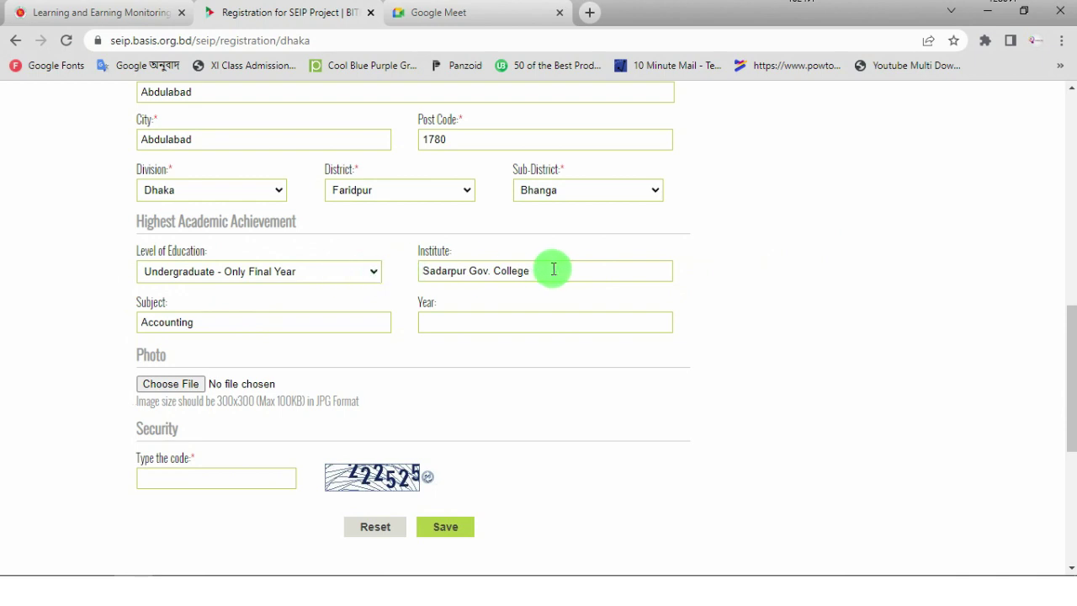
pyautogui.moveTo(531, 270); pyautogui.dragTo(467, 271)
pyautogui.tripleClick(644, 266)
pyautogui.click(731, 257)
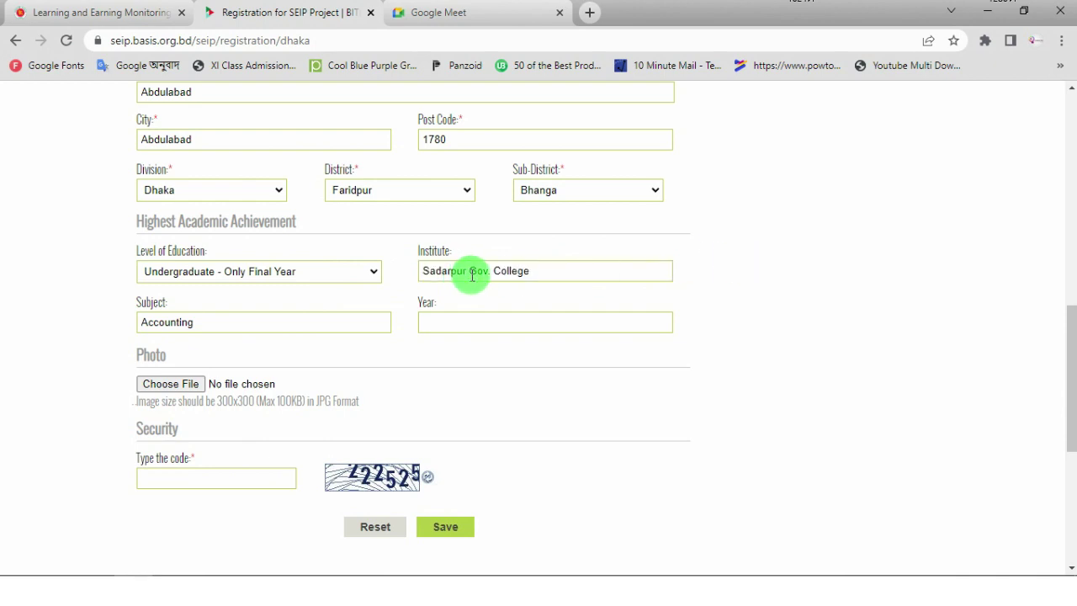
pyautogui.moveTo(547, 272); pyautogui.dragTo(356, 277)
pyautogui.click(794, 289)
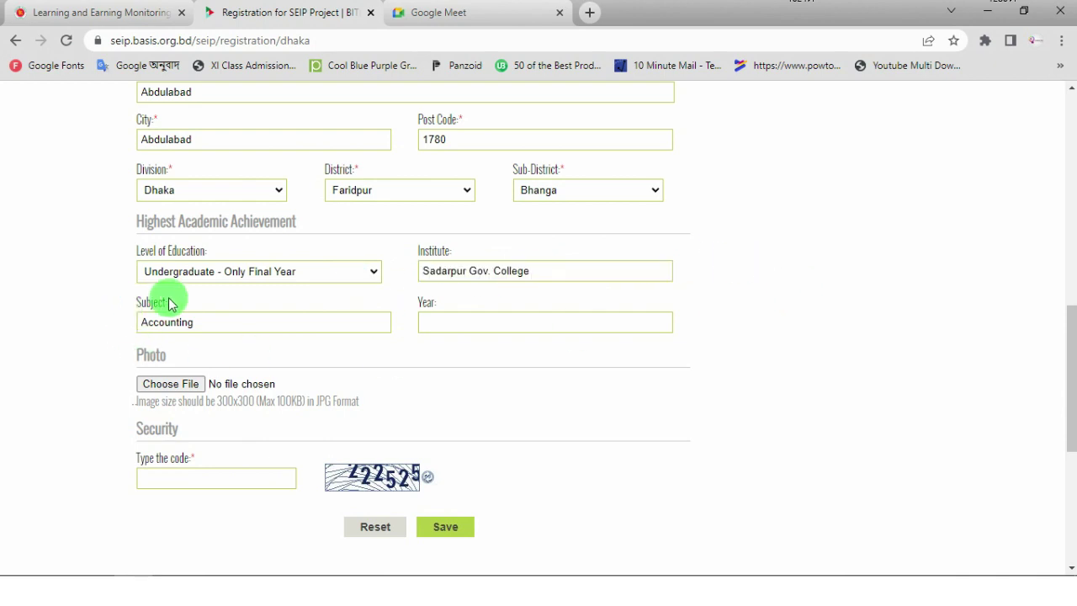
pyautogui.click(453, 321)
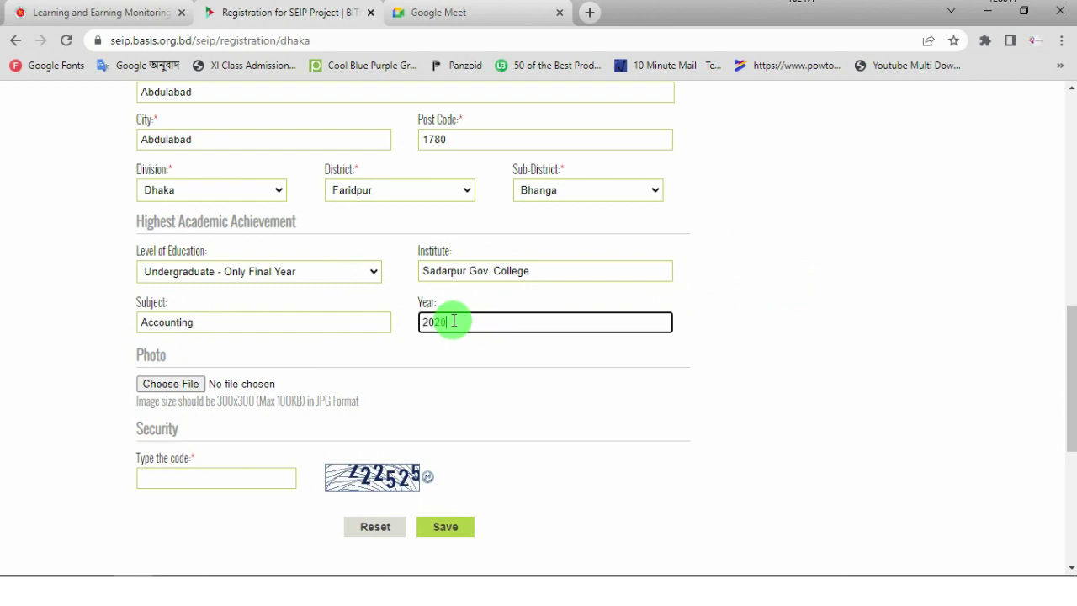
pyautogui.click(933, 447)
pyautogui.scroll(-2, 224, 315)
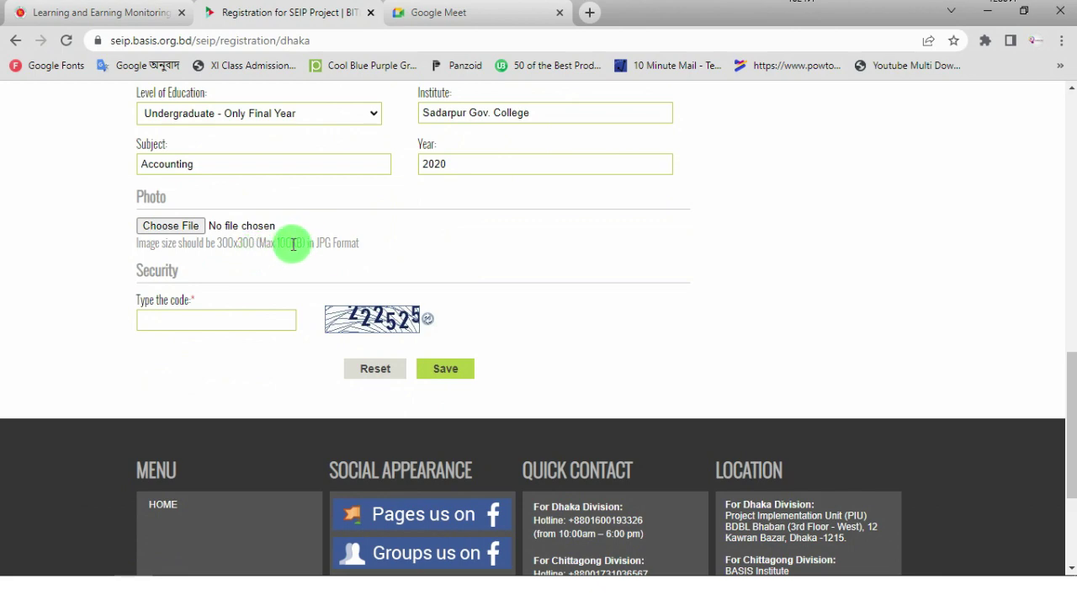
# - Upload the passport photo JPG, enter the captcha code and save the registration
pyautogui.click(181, 225)
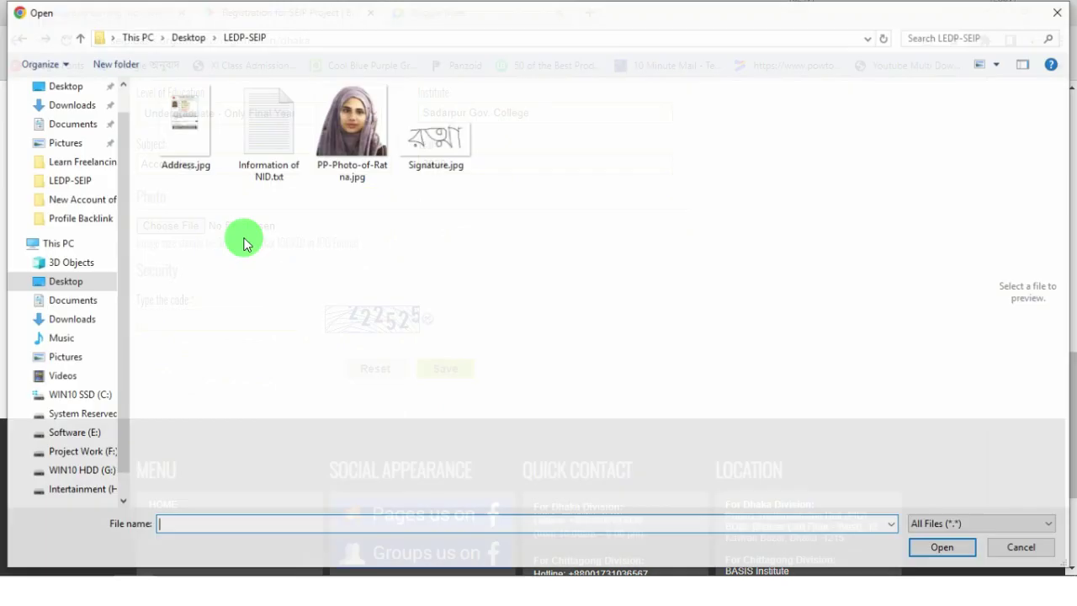
pyautogui.click(350, 136)
pyautogui.click(937, 548)
pyautogui.scroll(-1, 252, 244)
pyautogui.scroll(2, 202, 244)
pyautogui.click(160, 319)
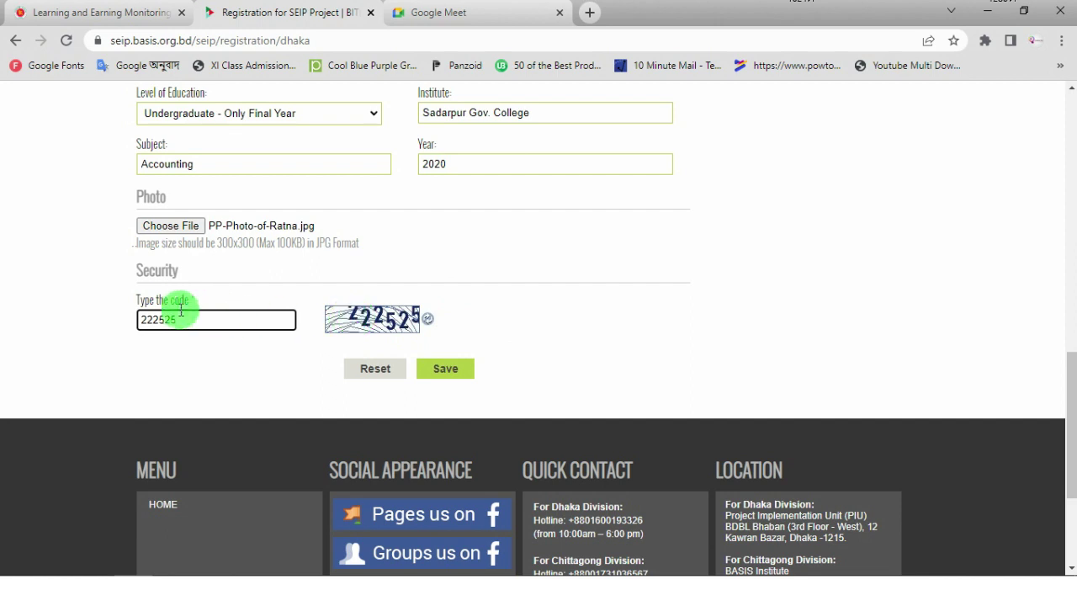
pyautogui.click(449, 372)
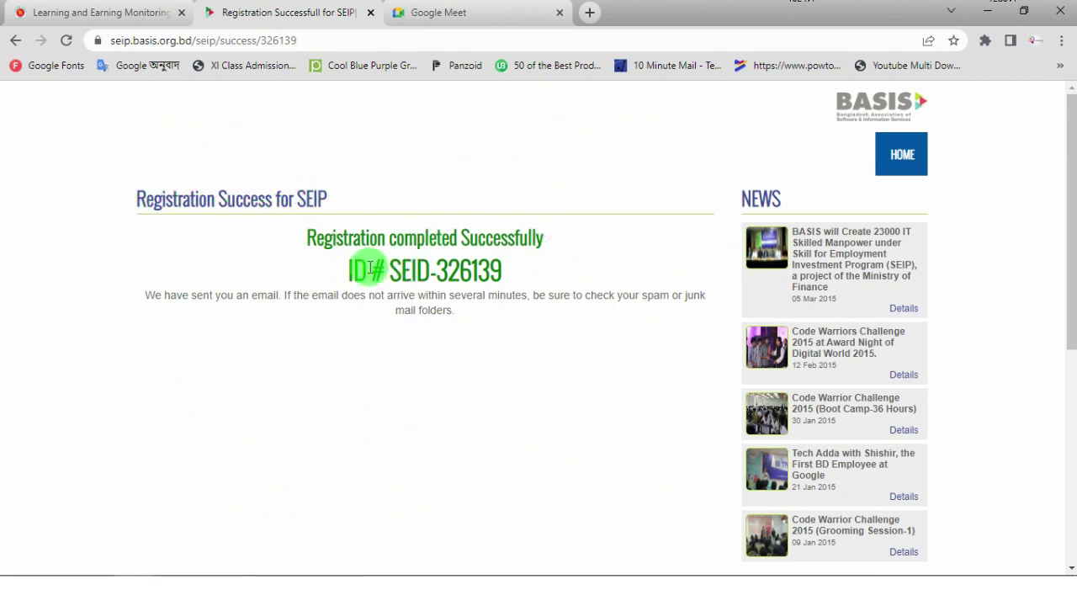
# - Copy the registration ID and paste it on a new line after the address in Information of NID.txt
pyautogui.moveTo(347, 269); pyautogui.dragTo(525, 267)
pyautogui.hotkey('ctrl', 'c')
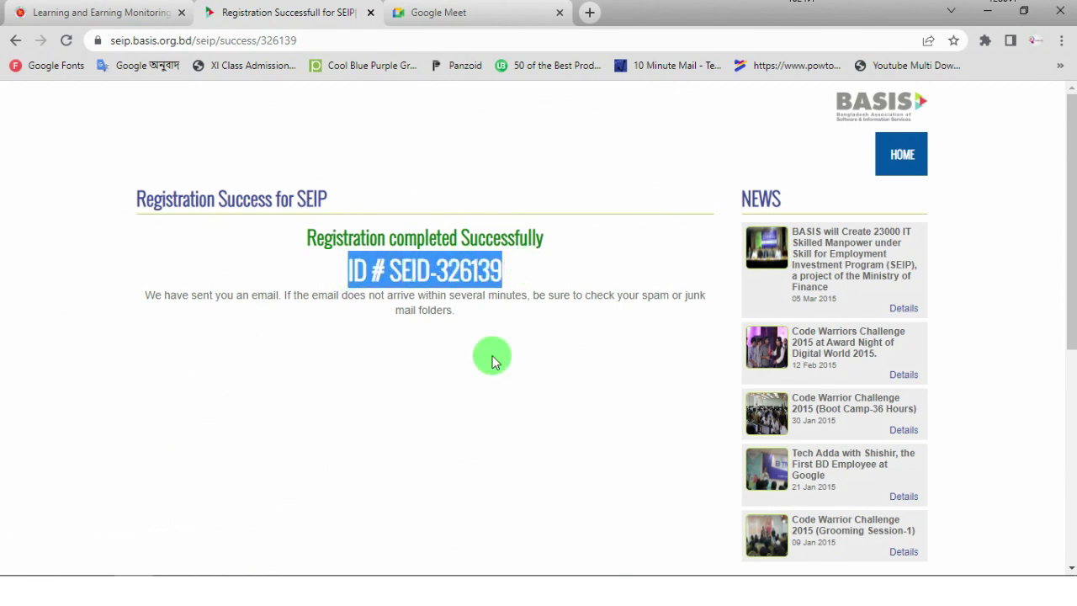
pyautogui.click(471, 589)
pyautogui.click(612, 221)
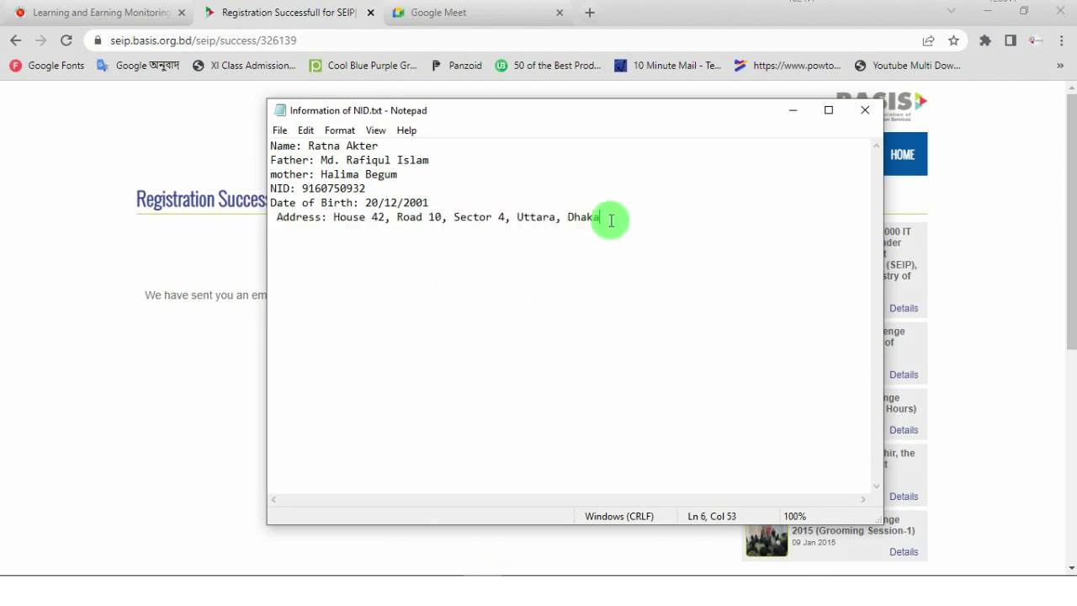
pyautogui.press('Return')
pyautogui.hotkey('ctrl', 'v')
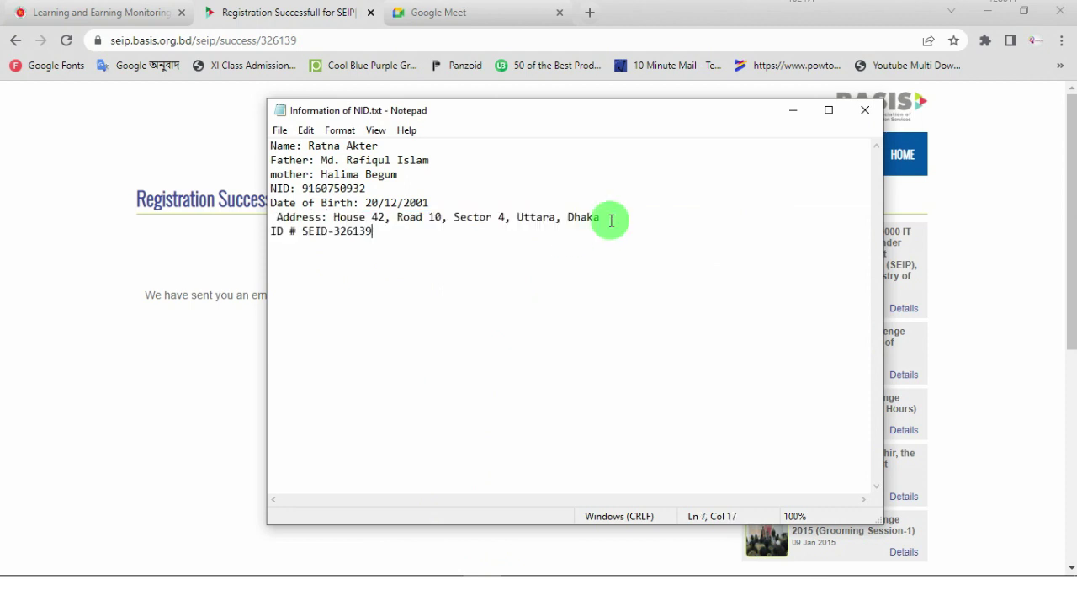
# - Save Information of NID.txt and close Notepad
pyautogui.click(279, 130)
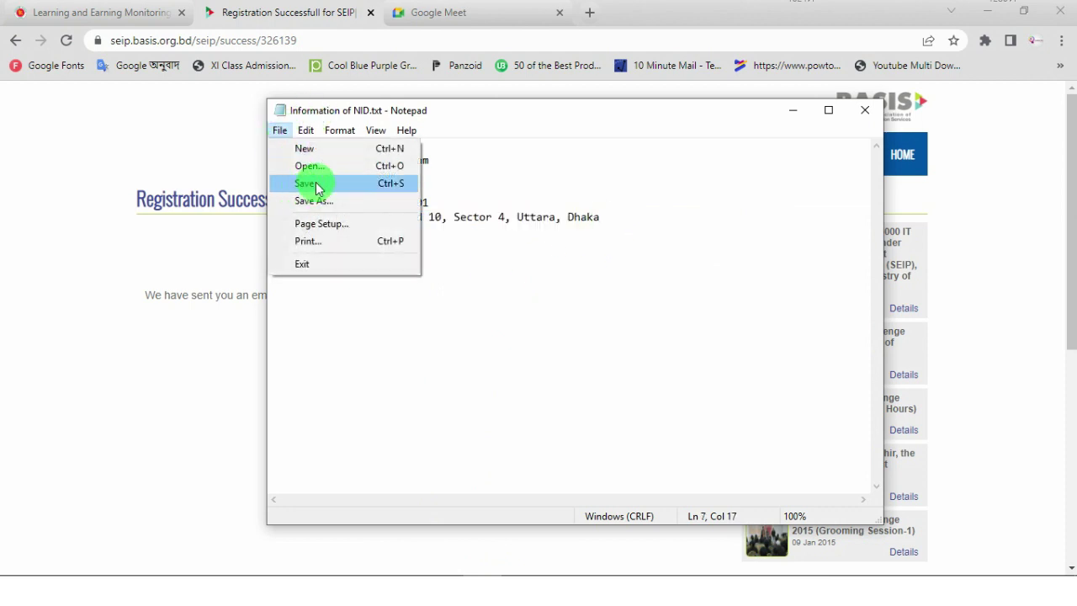
pyautogui.click(312, 183)
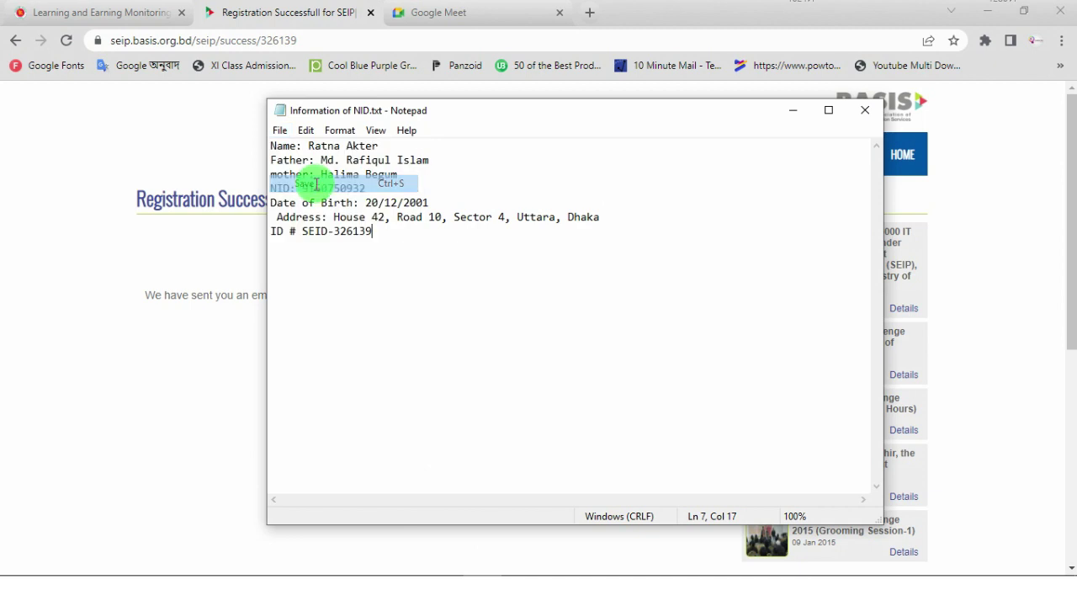
pyautogui.click(865, 112)
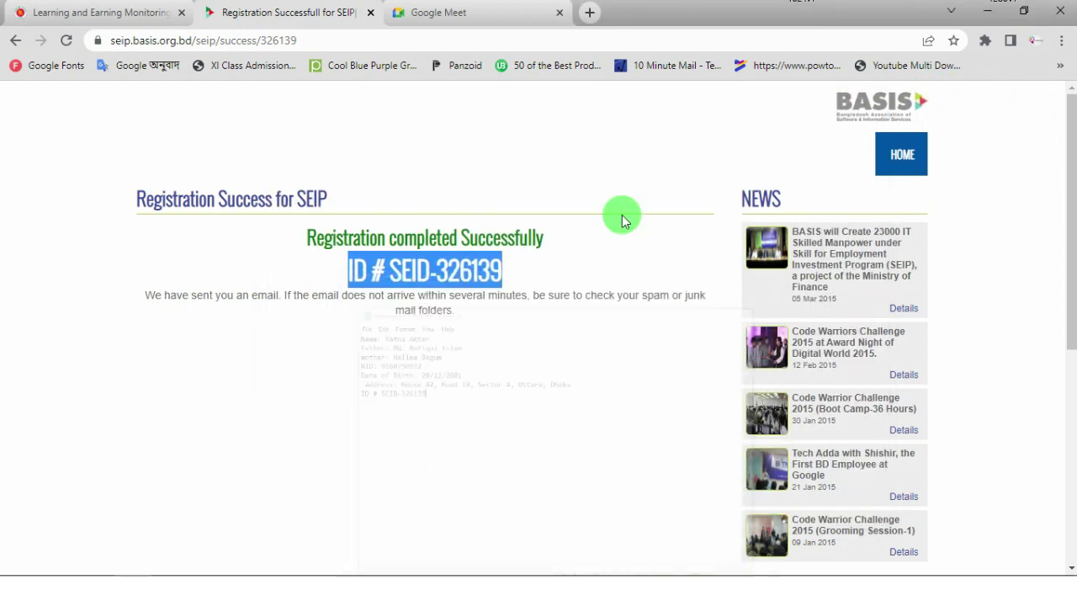
pyautogui.click(528, 269)
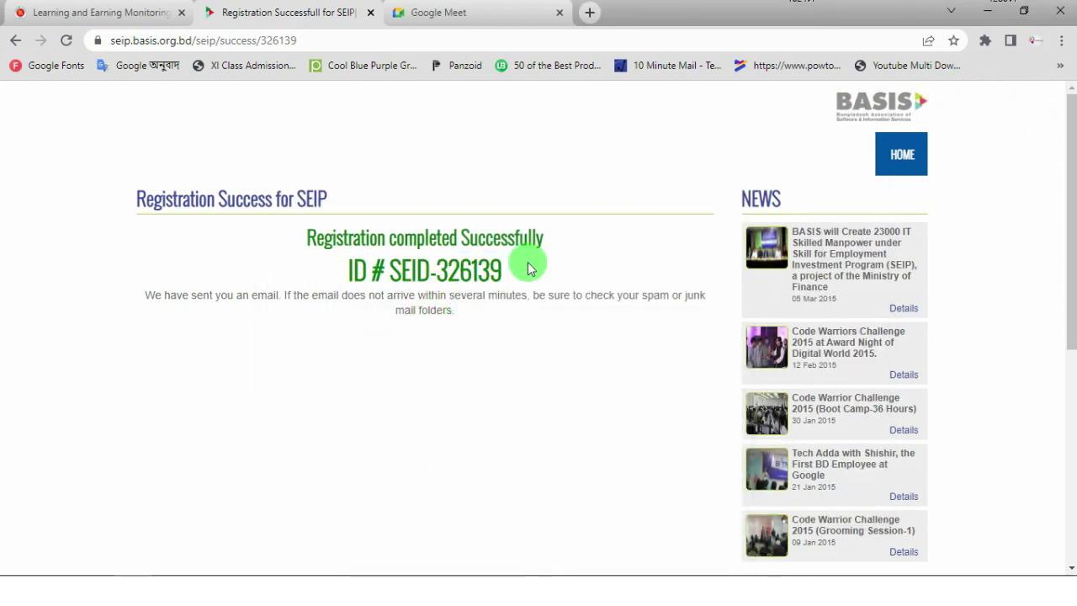
pyautogui.hotkey('ctrl', 'shift', 'Tab')
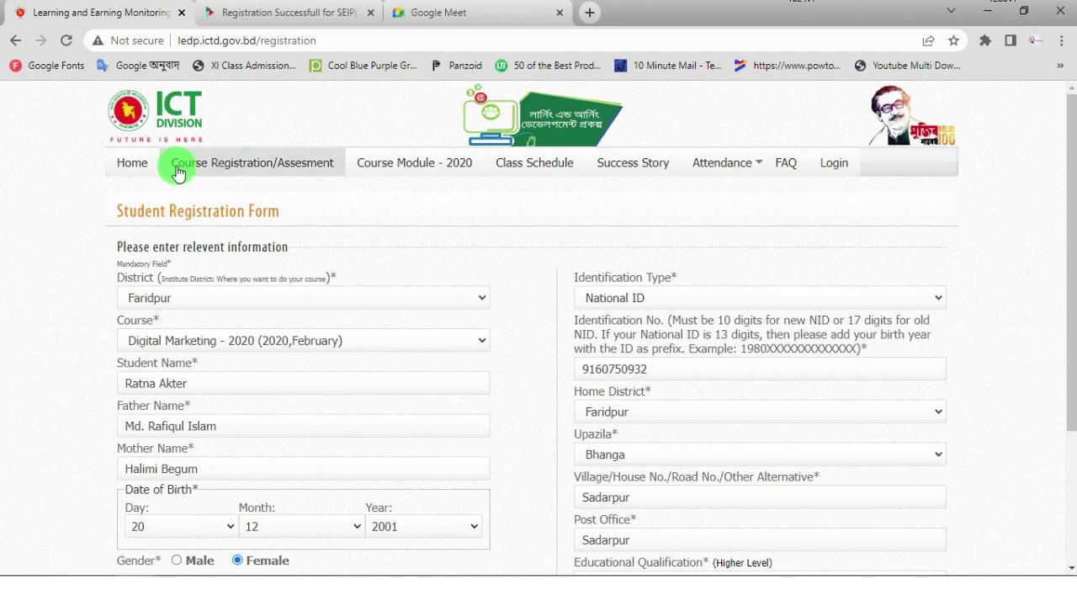
pyautogui.click(299, 13)
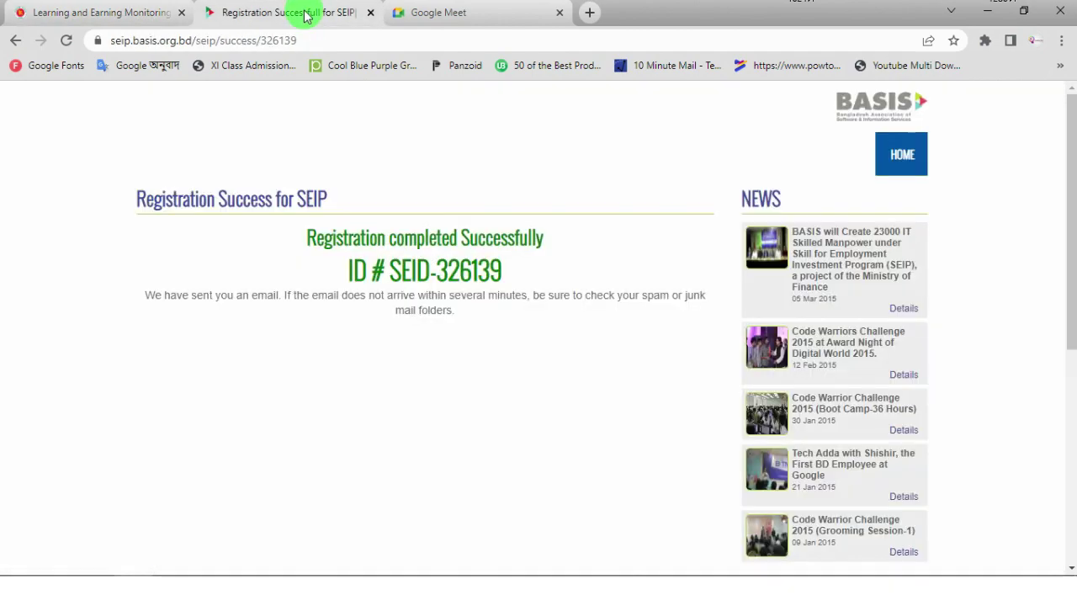